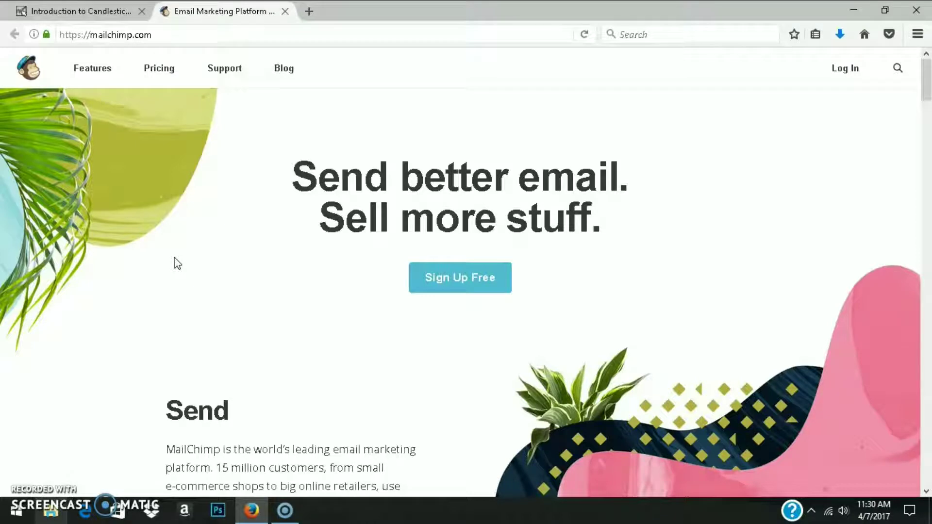
Log in to MailChimp with the saved username and the account password.
left_click(183, 35)
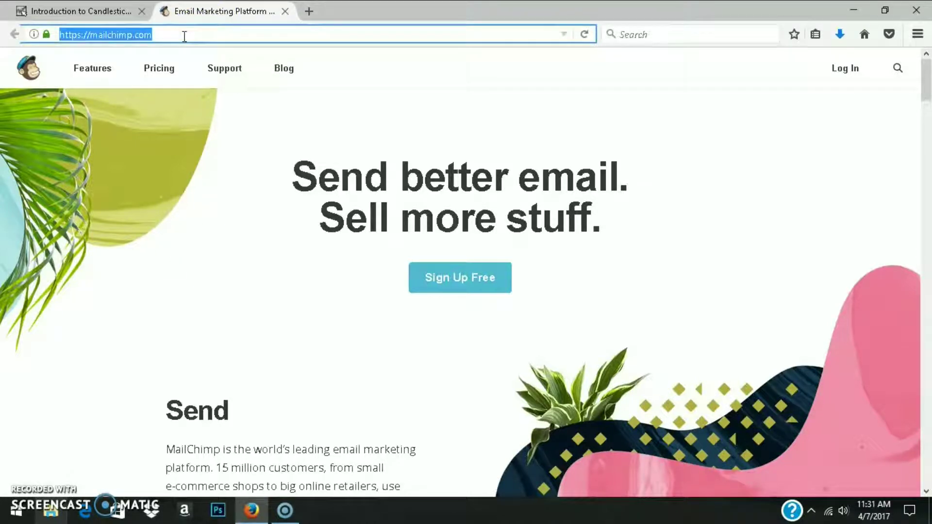
left_click(847, 70)
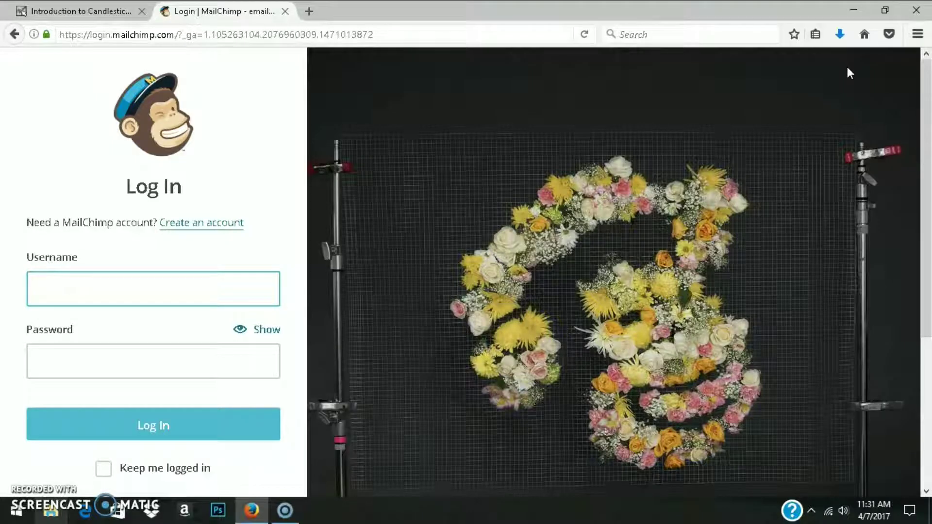
left_click(183, 279)
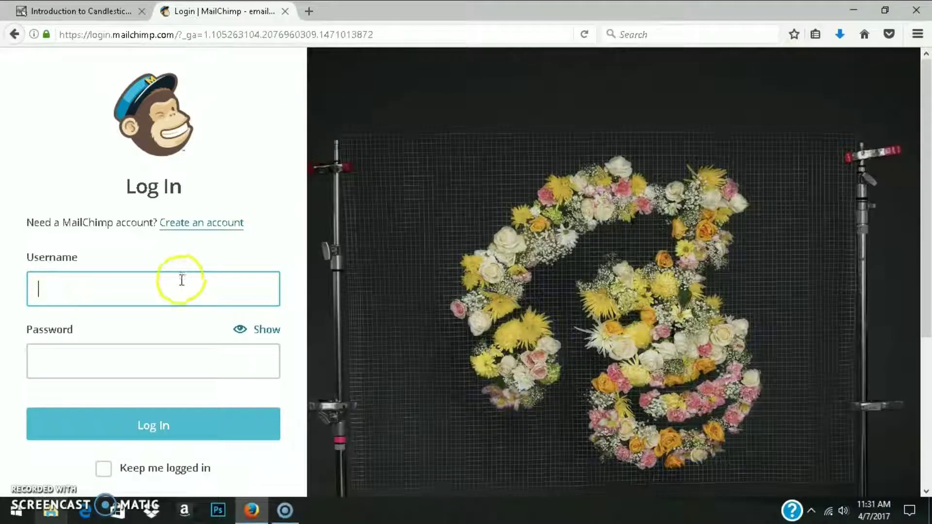
type("m")
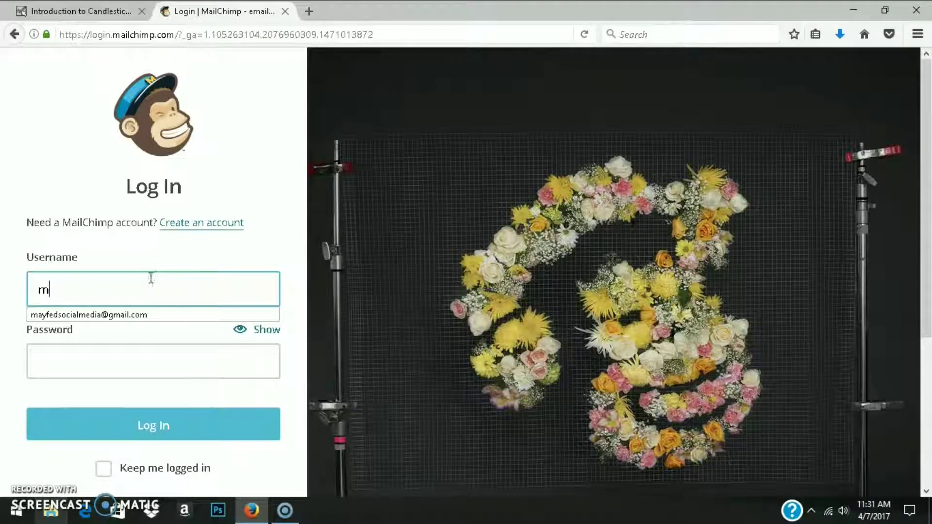
left_click(116, 315)
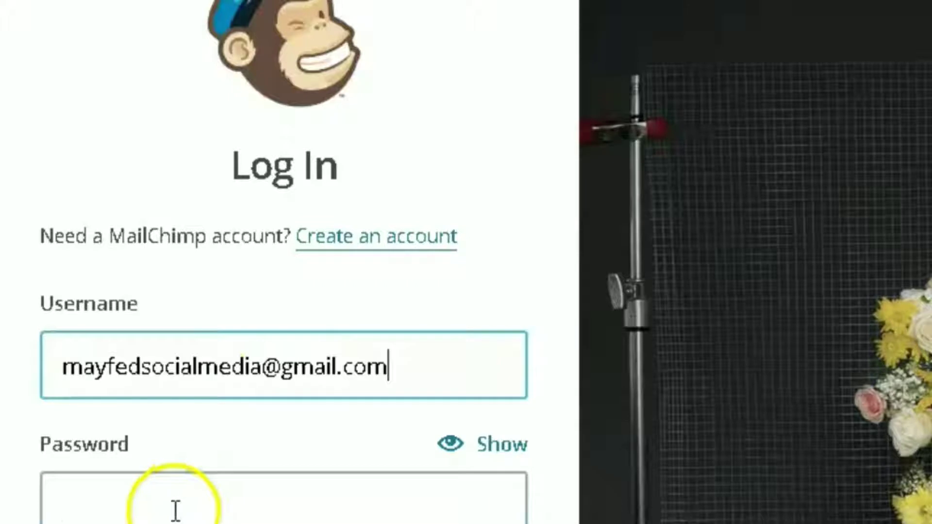
left_click(175, 511)
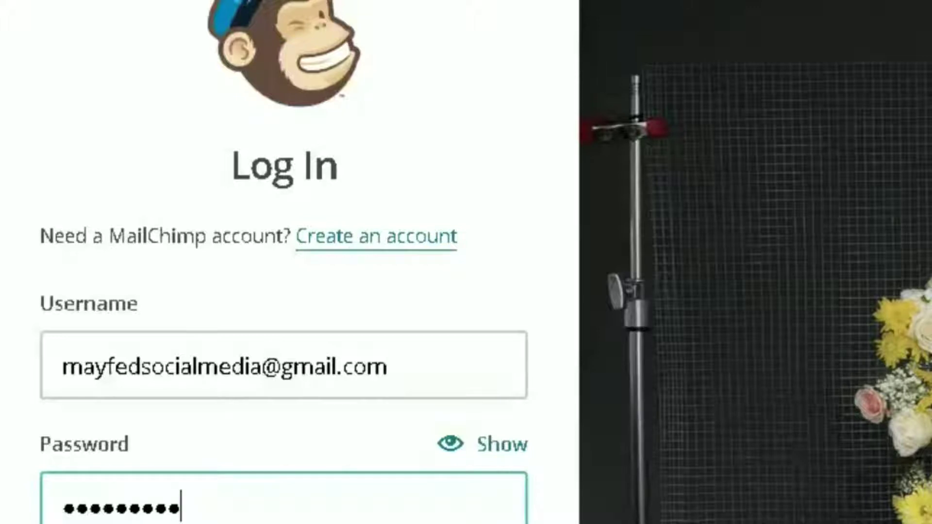
key("Return")
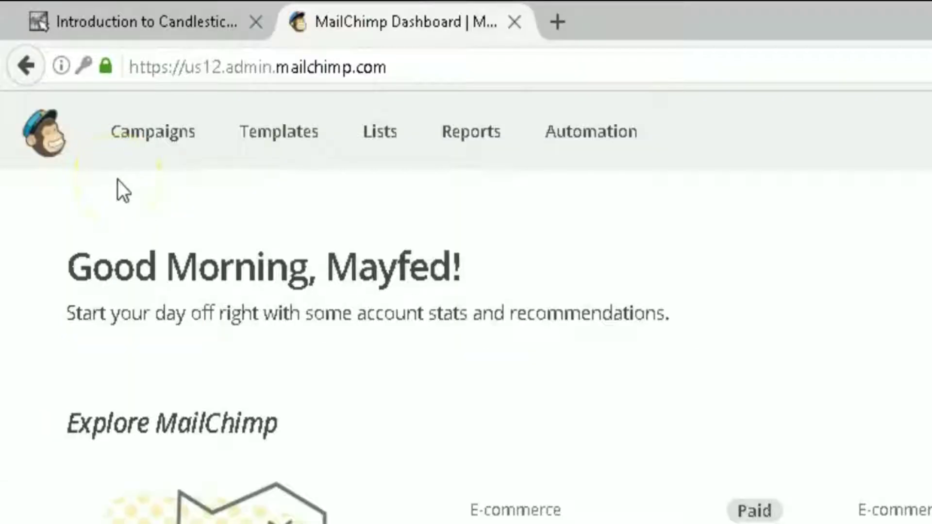
Replicate the March 31, 2017 campaign from the Campaigns list.
left_click(147, 138)
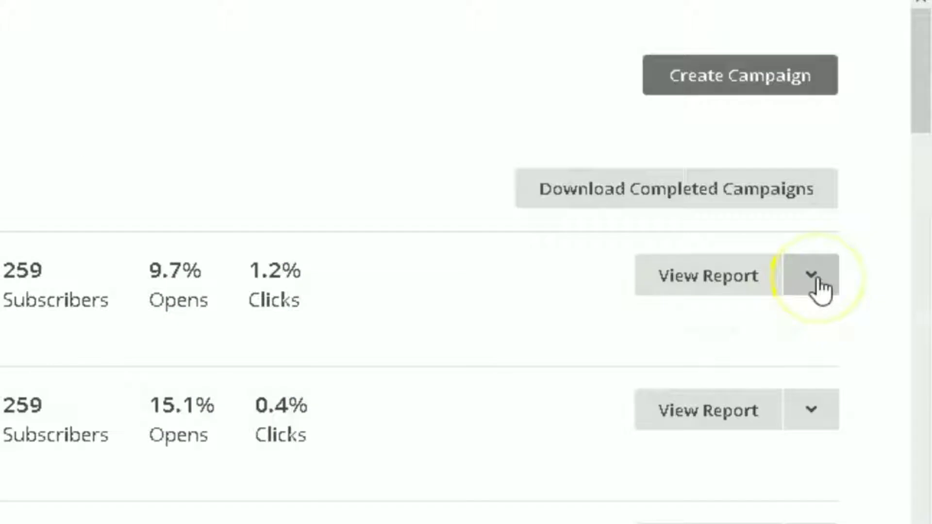
left_click(871, 246)
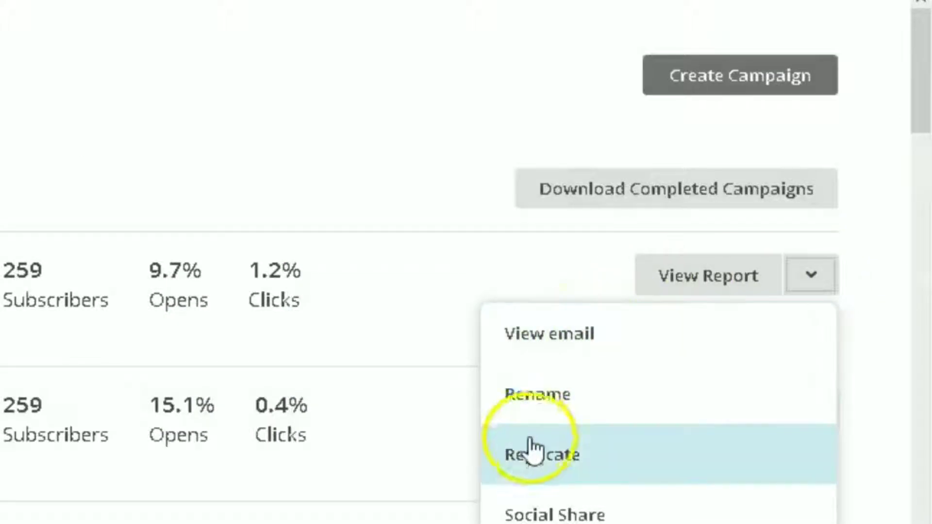
left_click(575, 445)
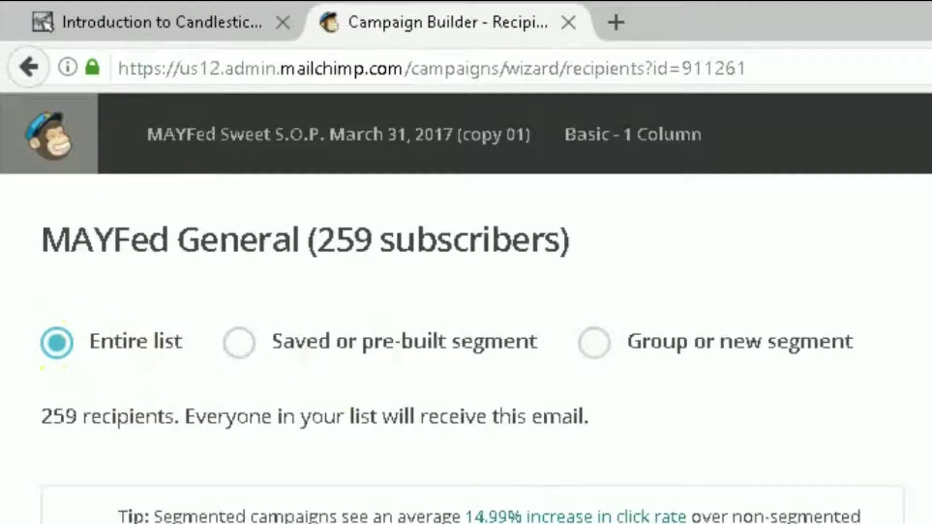
Keep the entire MAYFed General list as recipients and continue to the campaign setup.
left_click(894, 479)
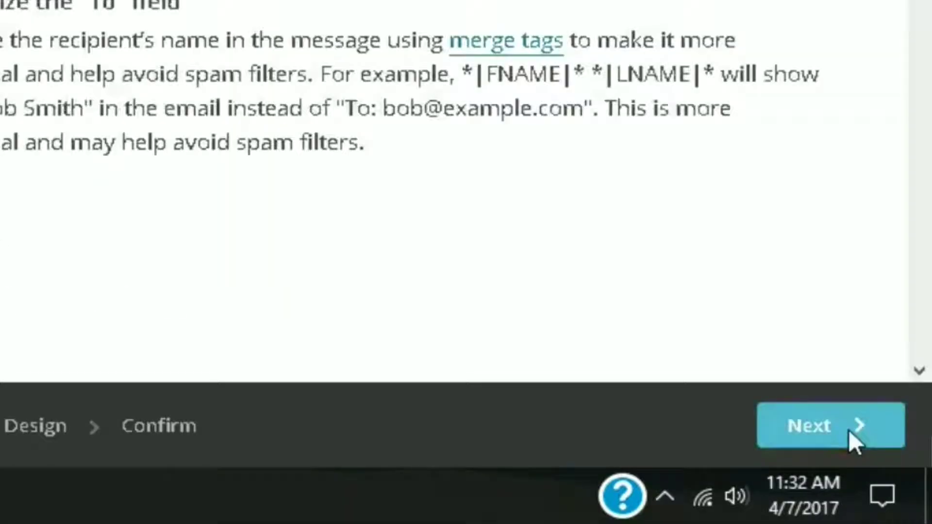
left_click(808, 426)
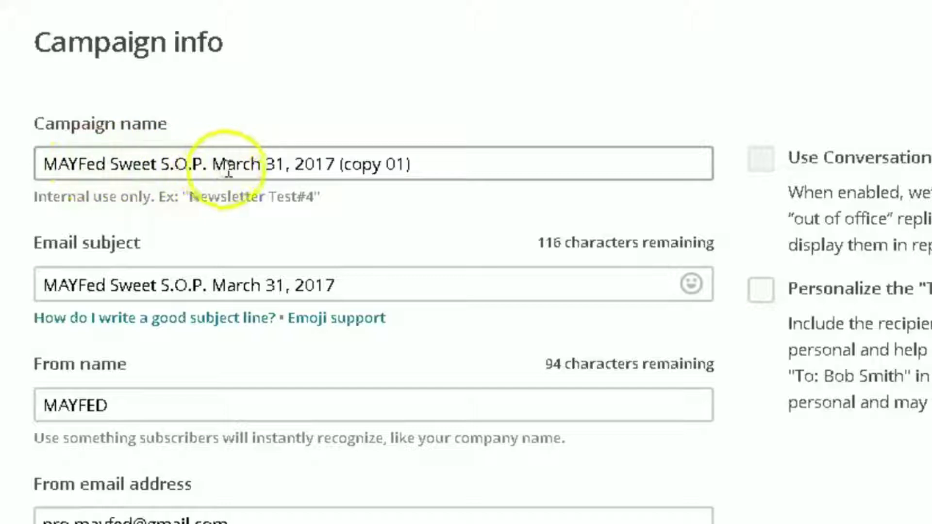
Change the campaign name's date from March 31 to April 7 and remove the (copy 01) suffix.
left_click(280, 164)
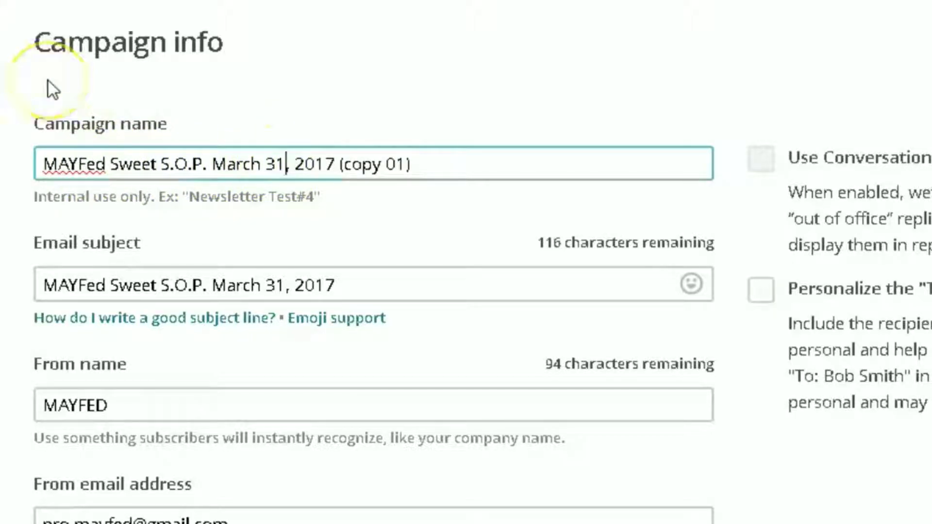
key("BackSpace")
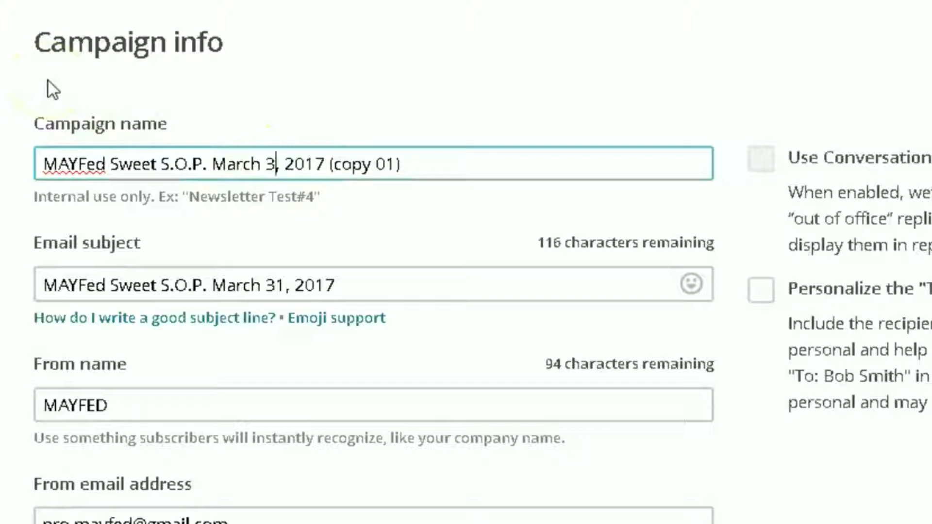
key("BackSpace")
key("BackSpace")
key("BackSpace")
key("BackSpace")
key("BackSpace")
key("BackSpace")
key("BackSpace")
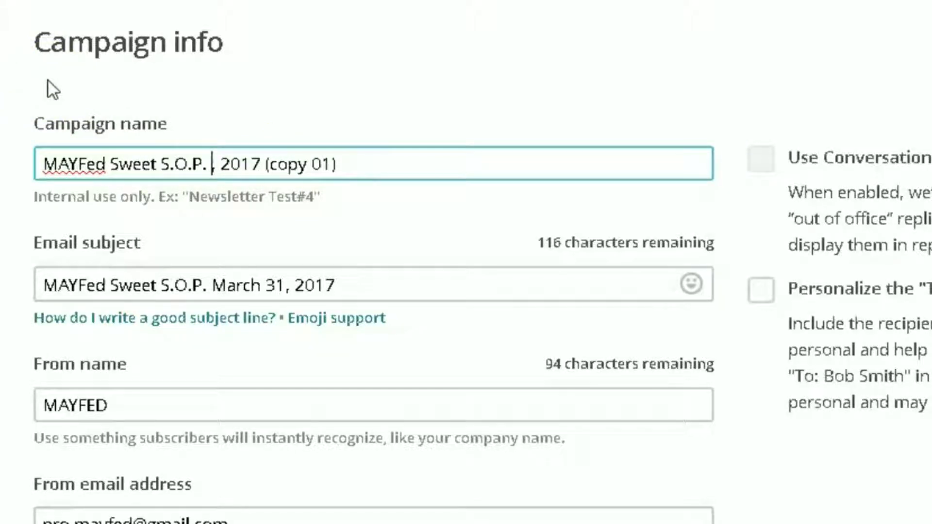
type("April")
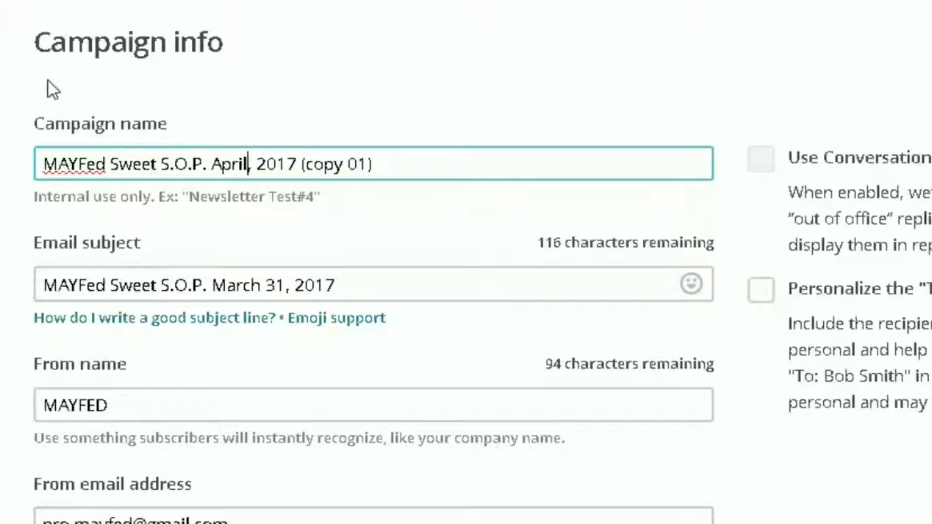
type(" 7")
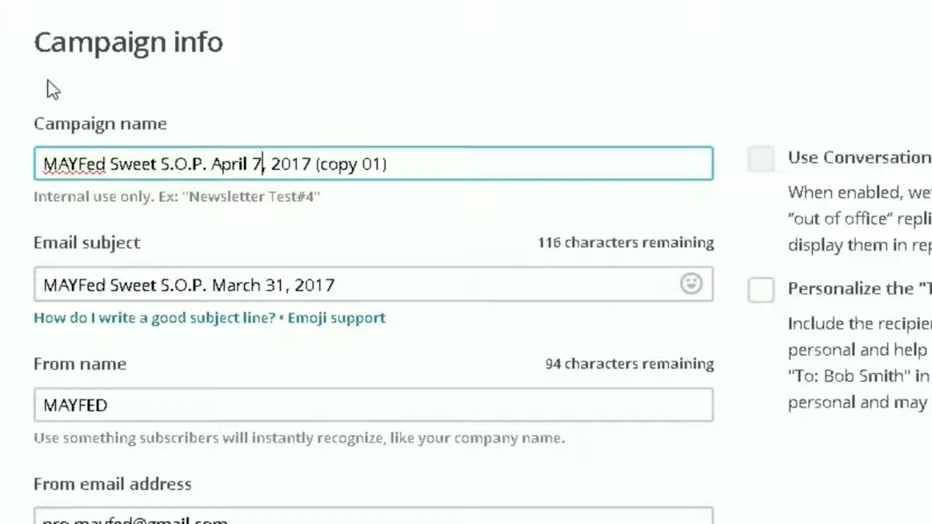
left_click(418, 163)
key("BackSpace")
key("BackSpace")
key("BackSpace")
key("BackSpace")
key("BackSpace")
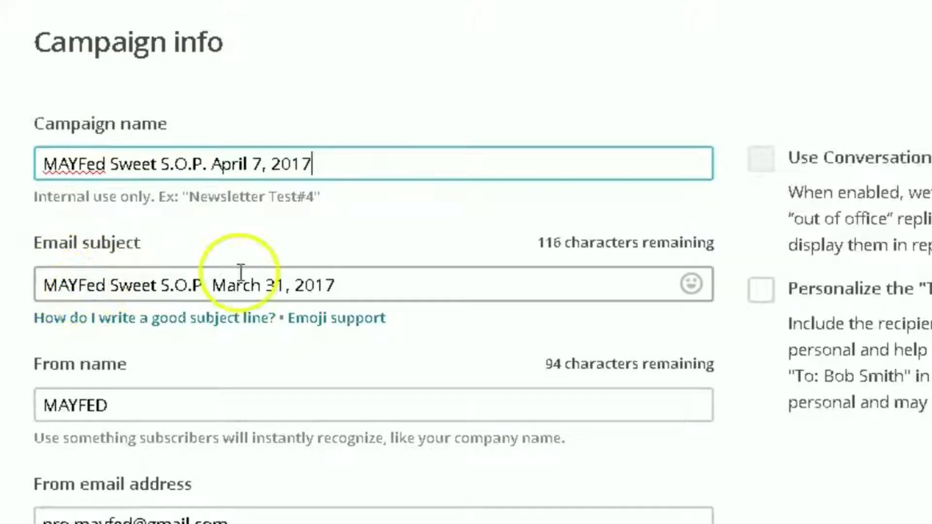
Replace March 31 with April7 in the email subject.
left_click(276, 285)
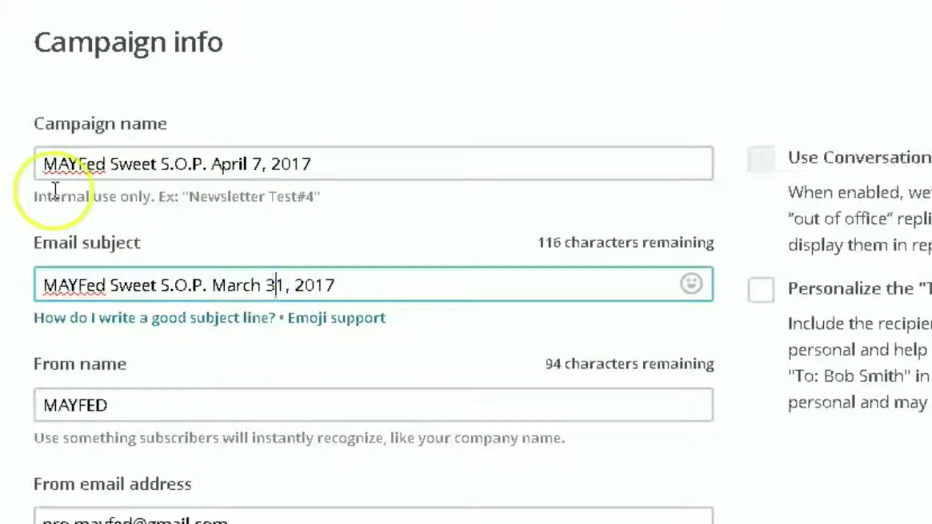
key("BackSpace")
key("BackSpace")
key("BackSpace")
key("BackSpace")
key("BackSpace")
key("BackSpace")
key("BackSpace")
key("BackSpace")
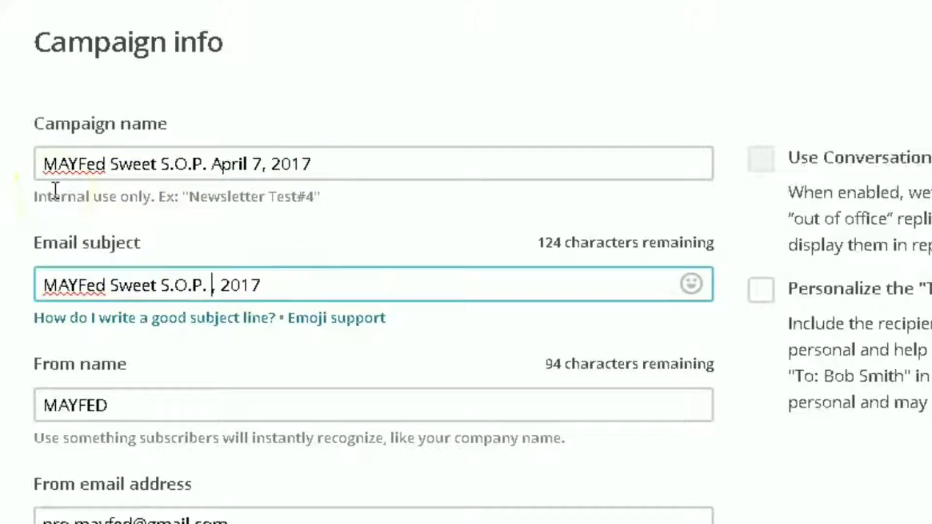
type("April")
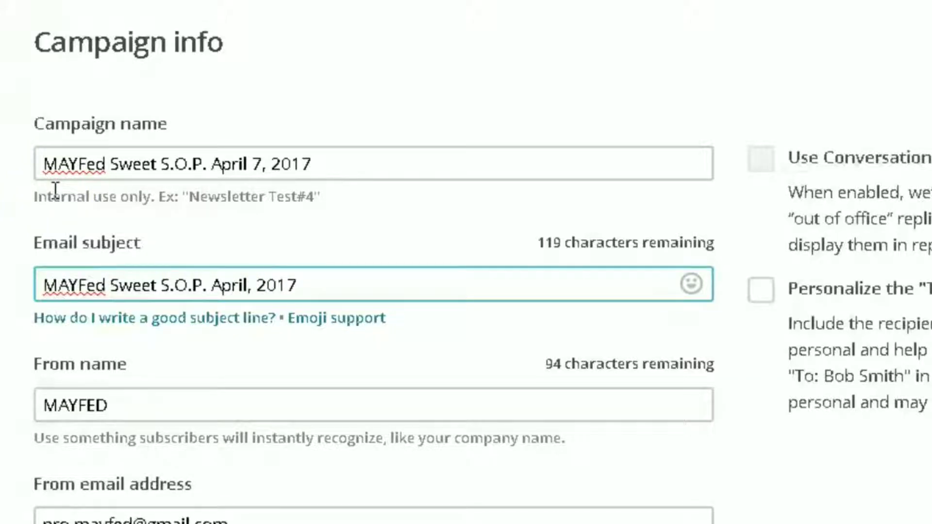
type("7,")
key("Delete")
key("Delete")
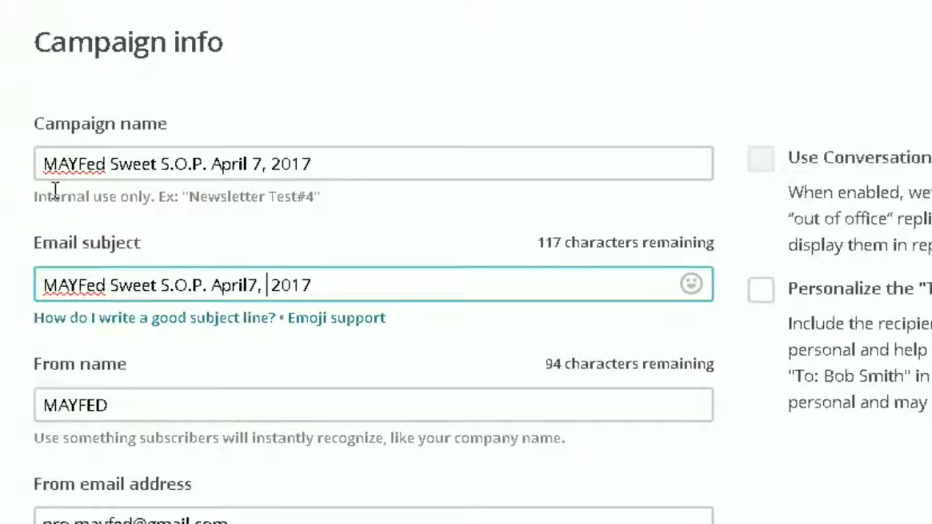
Prefix the subject with 'Senior Youth Leadership Training |', correcting the 'Traning' misspelling.
left_click(50, 282)
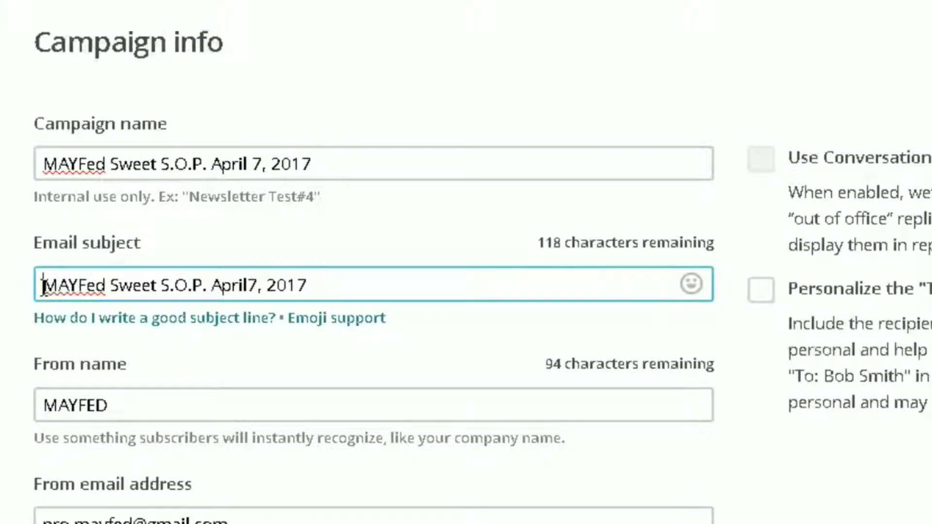
type("Senior")
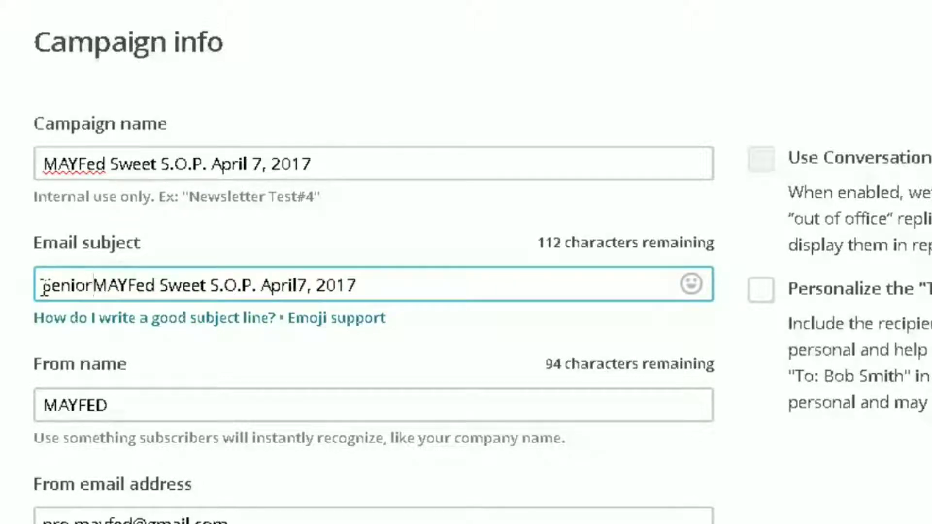
type(" Youth")
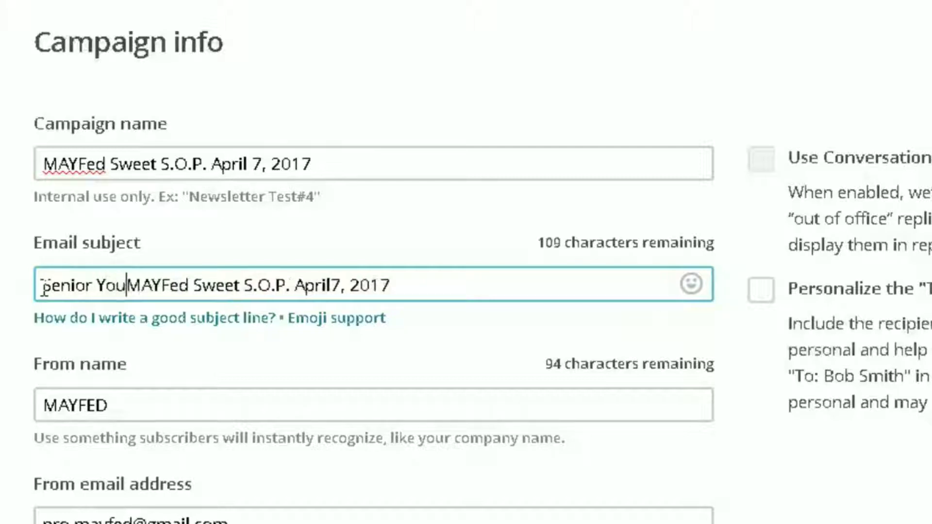
type(" Leadership")
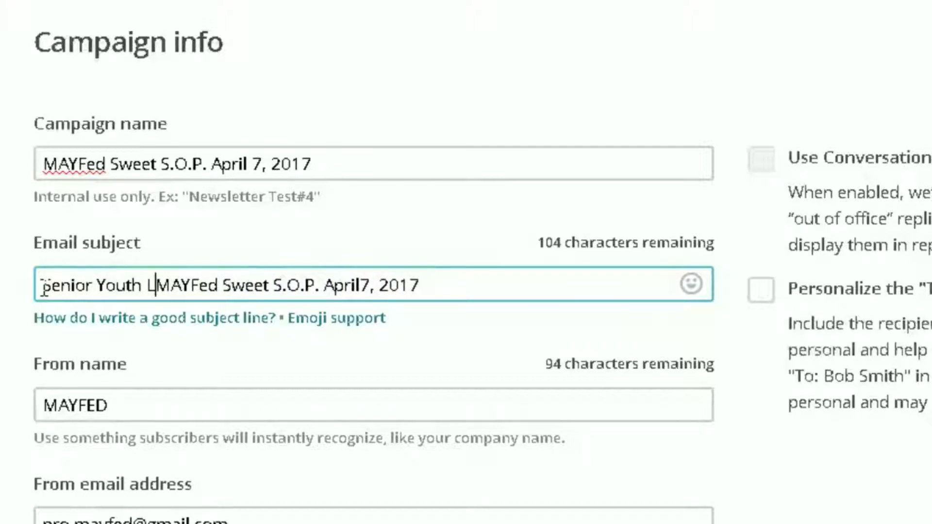
type(" Traning")
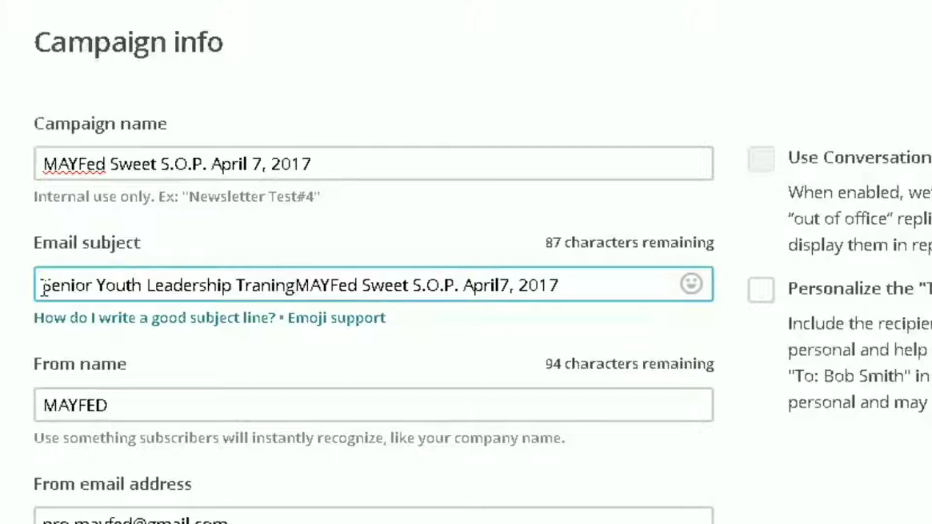
type(" |")
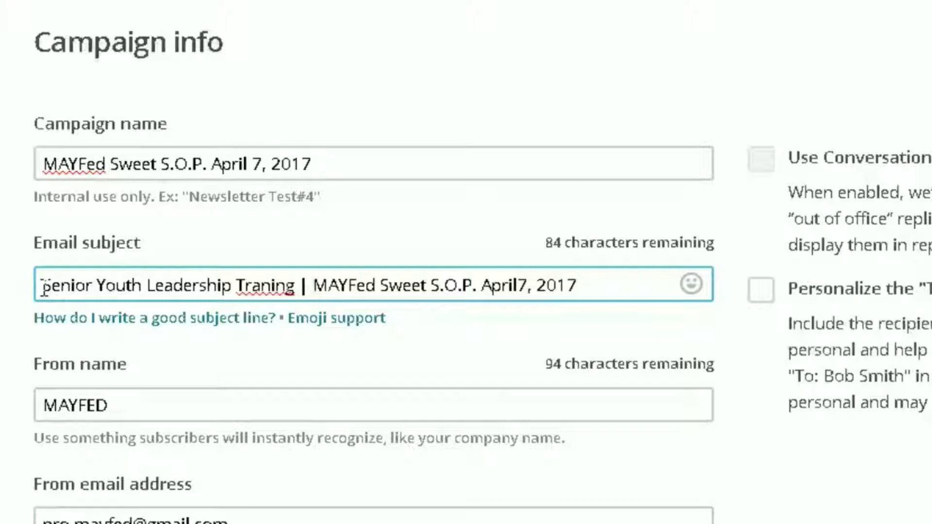
right_click(267, 285)
left_click(330, 326)
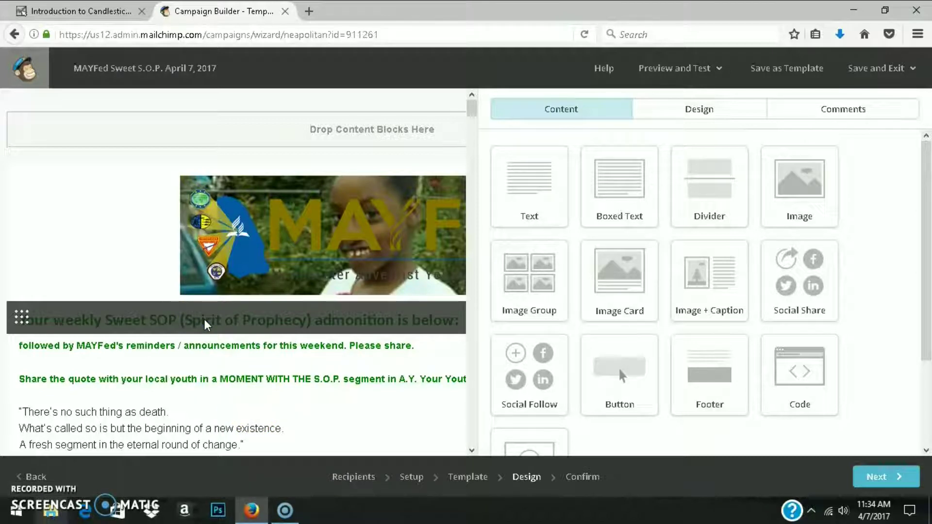
Open the newsletter's main text block and check the new passage in the Word document.
left_click(131, 273)
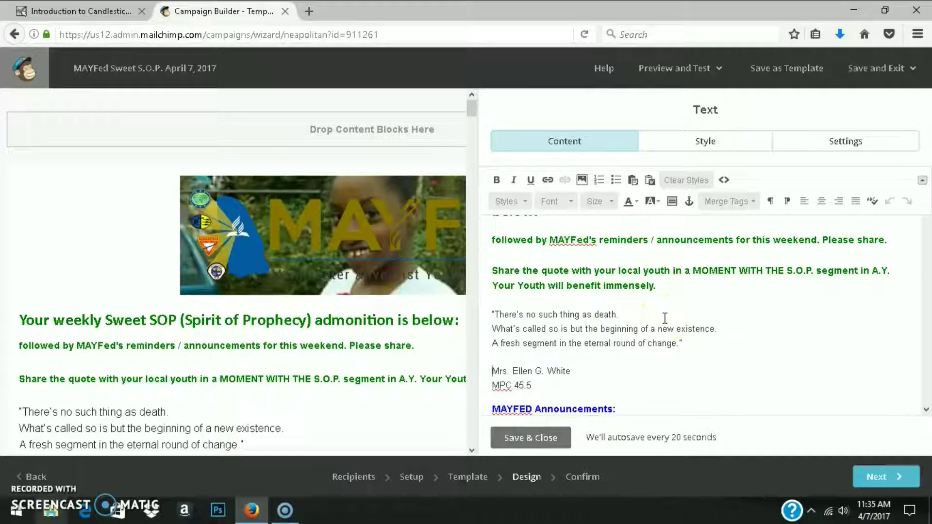
scroll(664, 318, "down", 15)
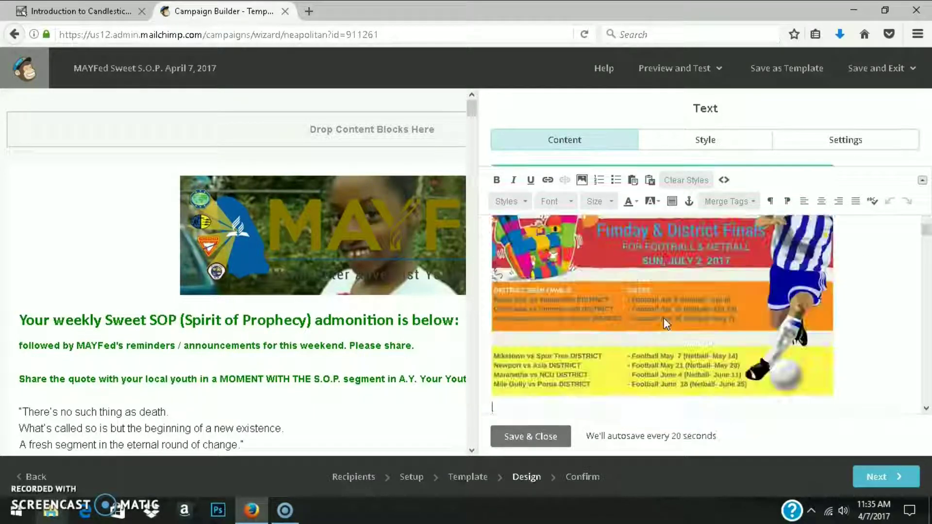
scroll(664, 321, "up", 15)
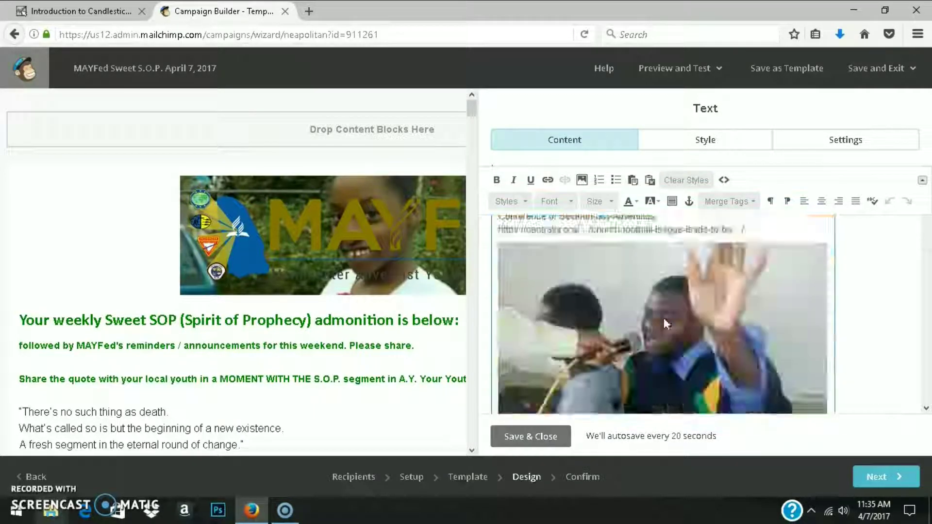
key("Down")
key("Down")
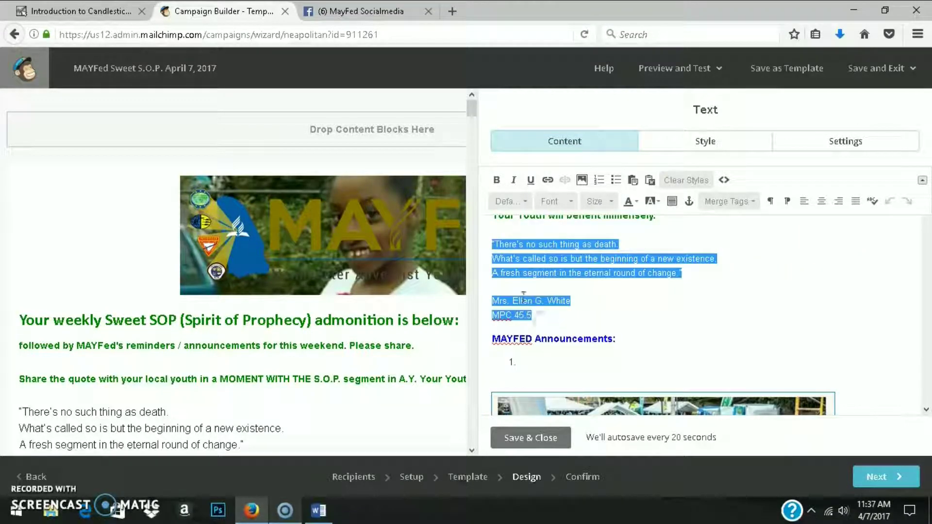
left_click(315, 515)
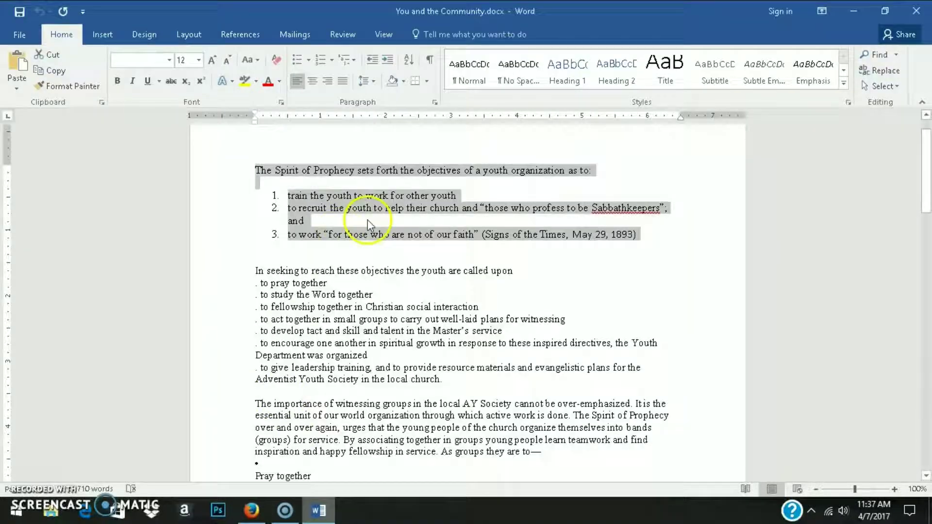
left_click(319, 510)
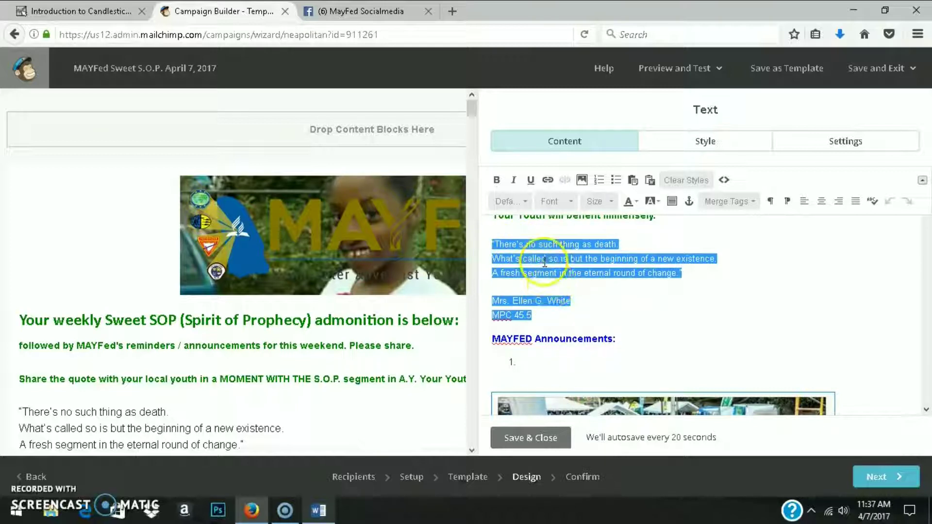
Paste the youth-organization objectives passage over the old quote, then place the cursor below announcement item 1.
key("ctrl+v")
scroll(926, 410, "down", 5)
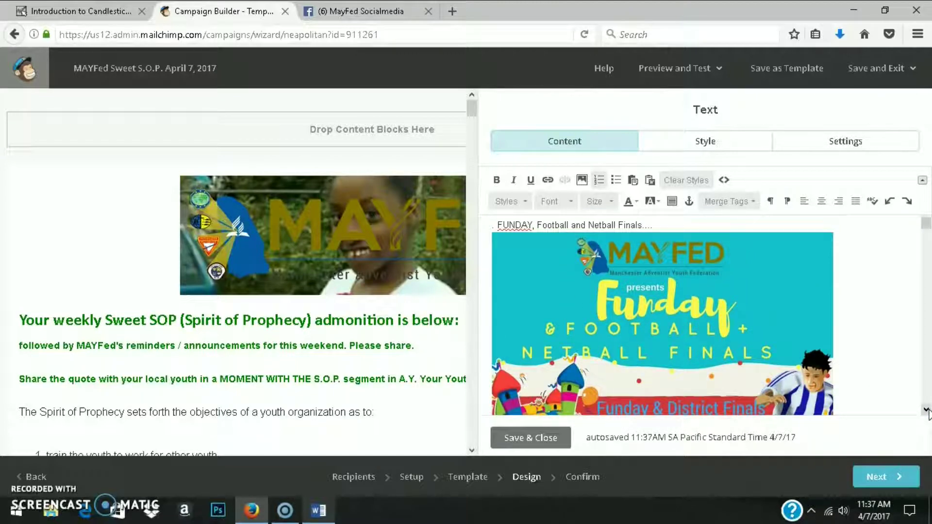
scroll(926, 410, "down", 4)
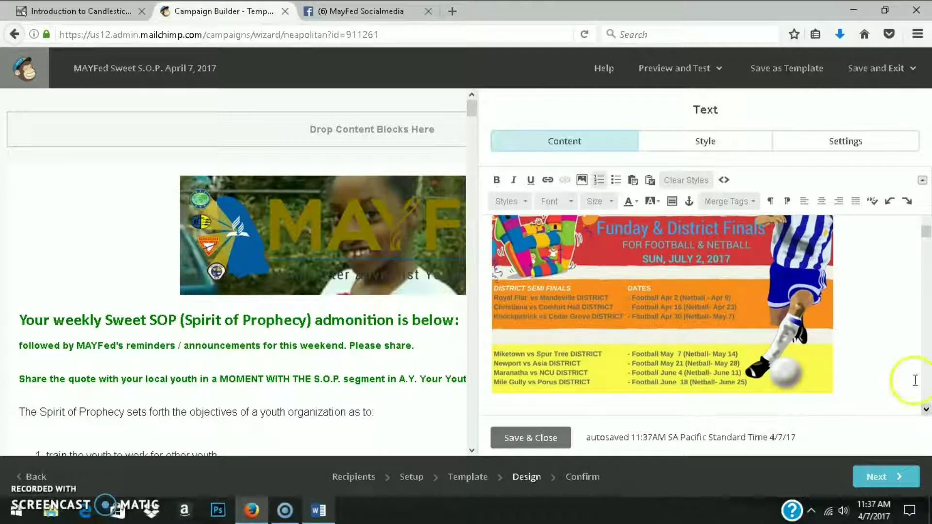
left_click(927, 237)
left_click_drag(928, 237, 922, 198)
left_click(495, 284)
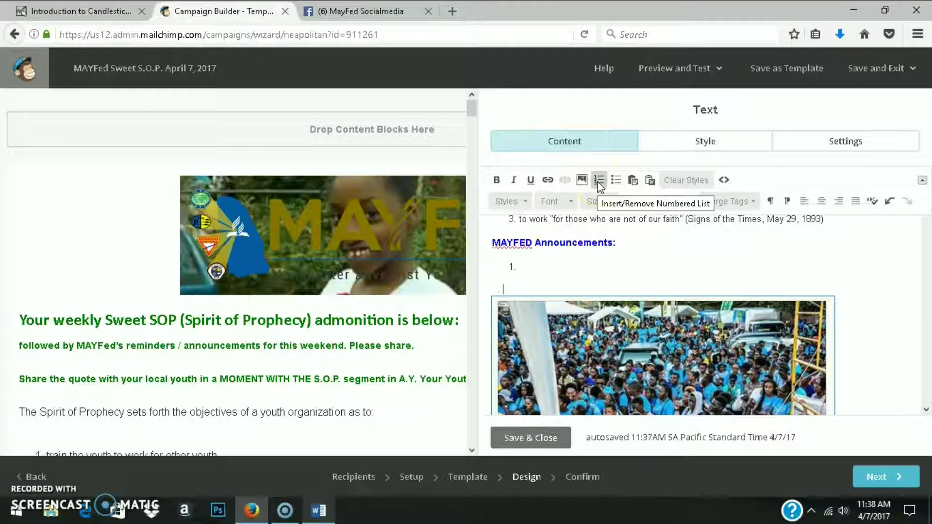
left_click(517, 287)
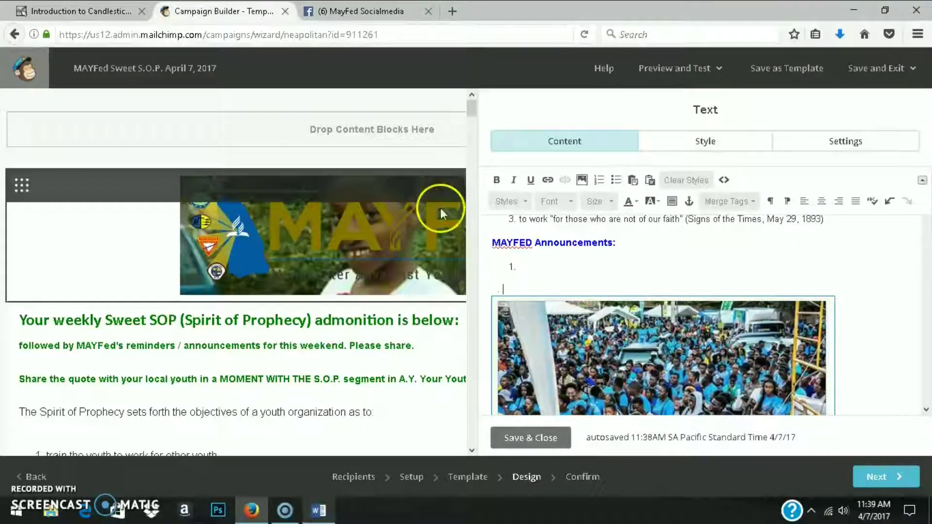
Copy the CJC Delegation IAD Camporee meeting post from Facebook under MAYFED Announcements.
left_click(384, 12)
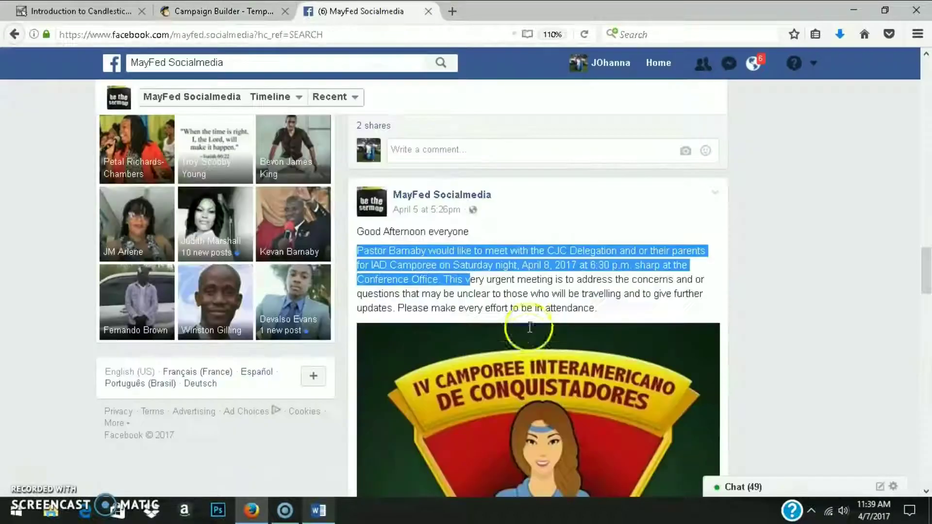
left_click(360, 251)
left_click_drag(361, 251, 605, 314)
key("ctrl+c")
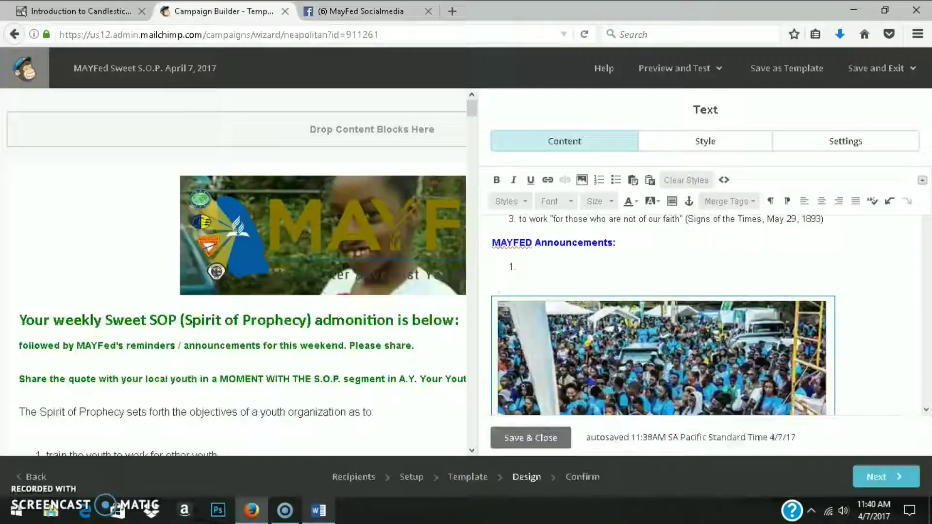
left_click(219, 11)
left_click(512, 291)
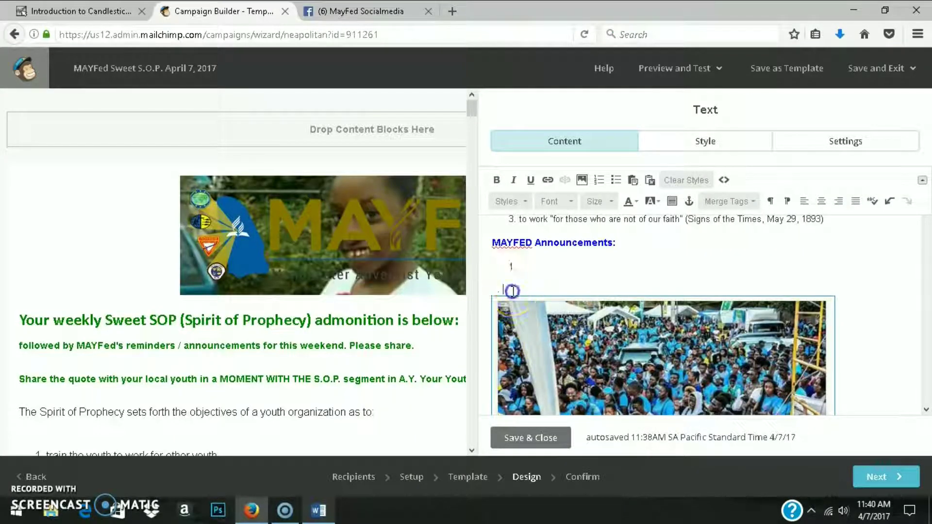
key("ctrl+v")
left_click(623, 315)
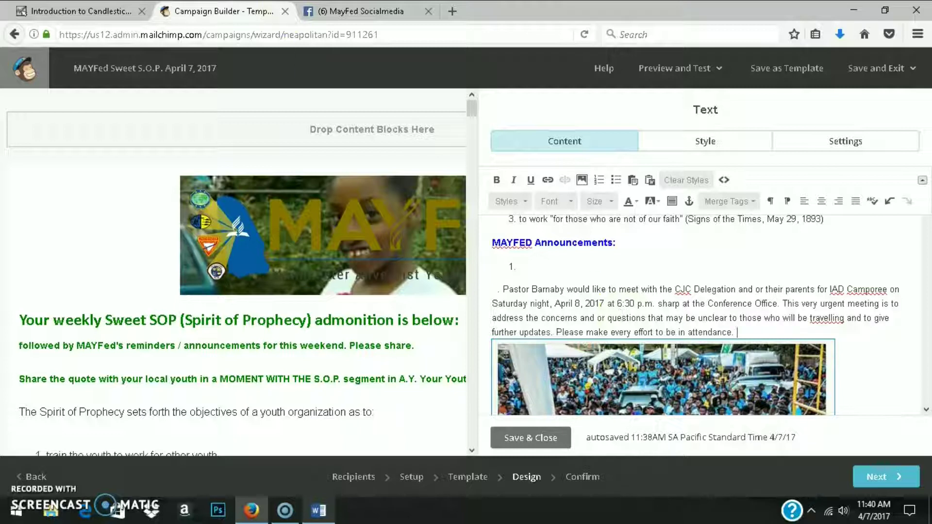
left_click(340, 11)
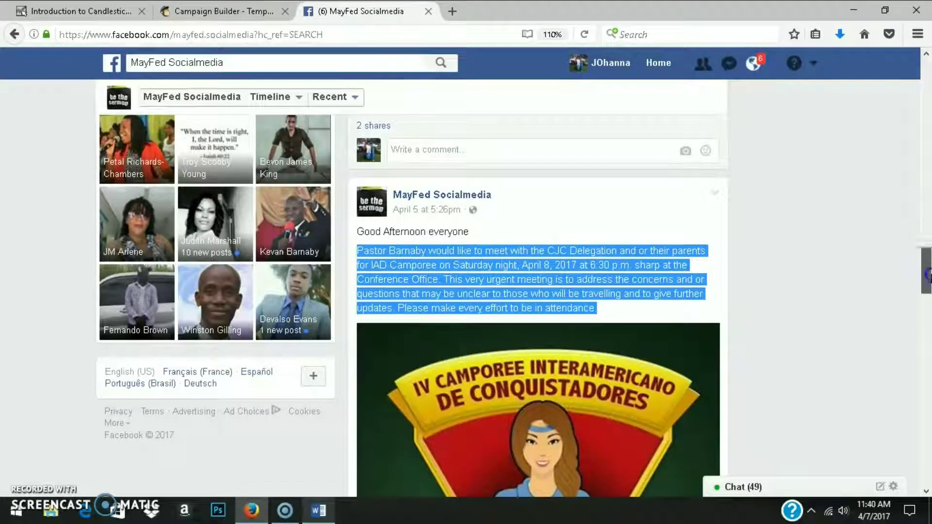
Save the Camporee poster from the Facebook post into Desktop Files as IAD IMAGE.
scroll(927, 275, "down", 5)
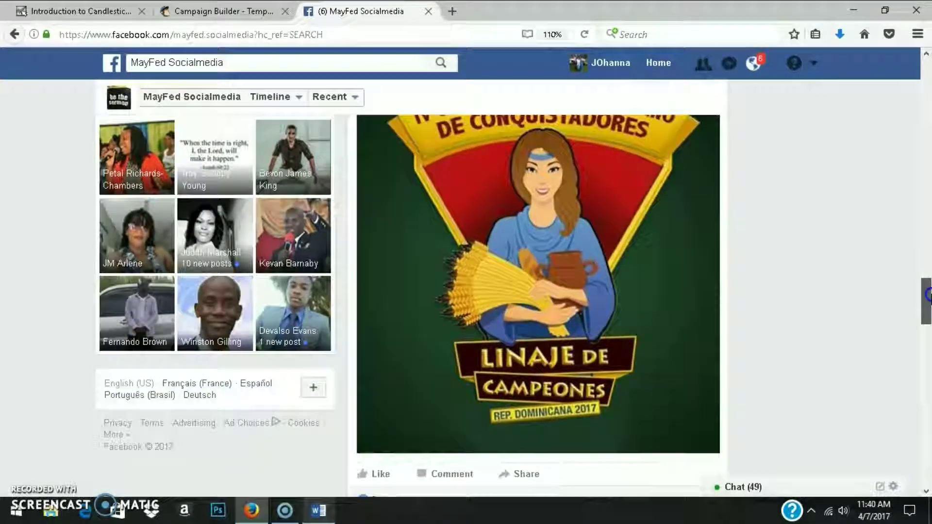
scroll(929, 294, "up", 2)
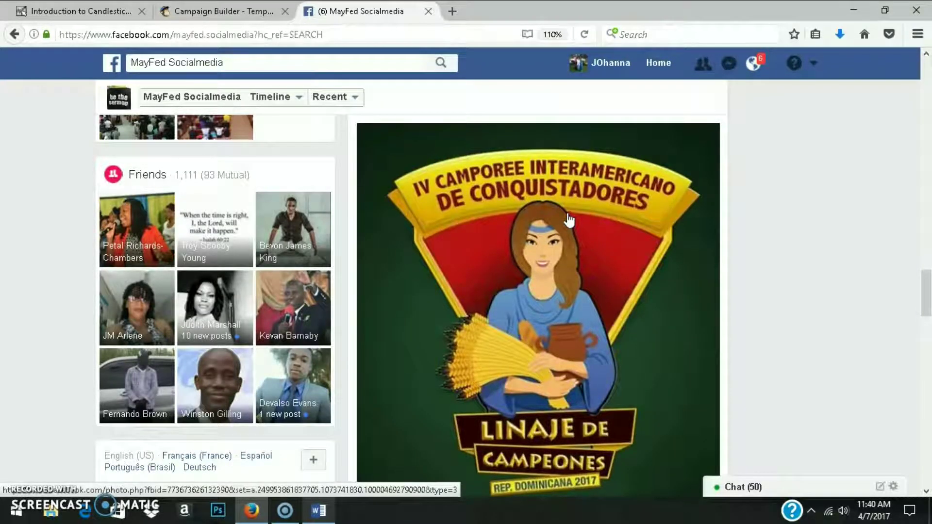
left_click(569, 219)
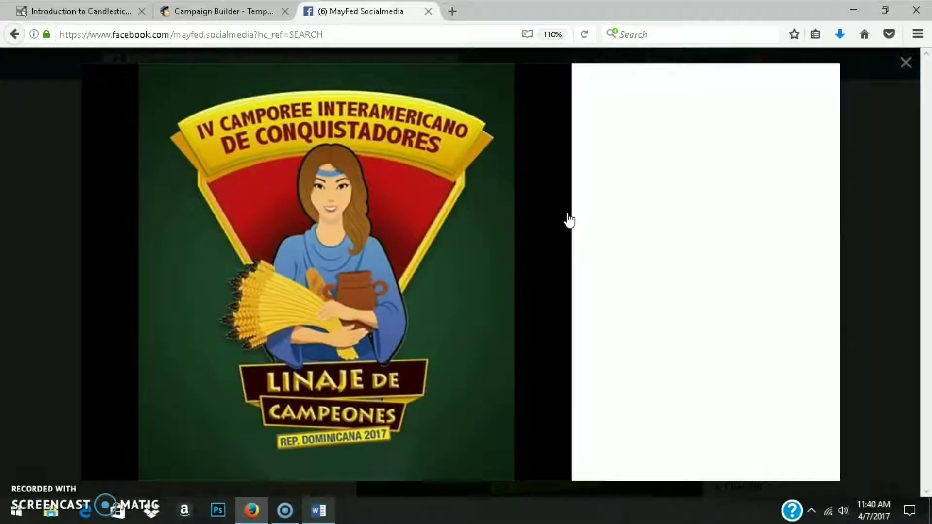
right_click(360, 201)
left_click(402, 254)
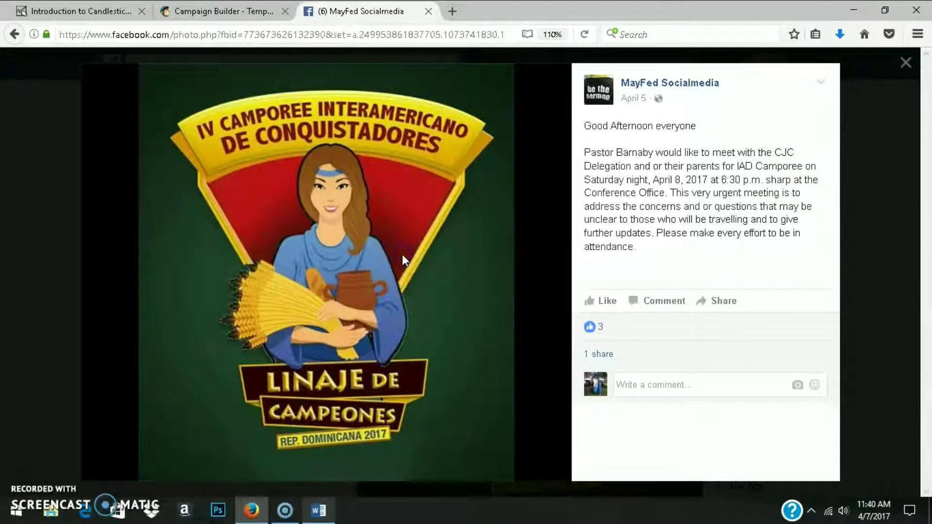
left_click(102, 156)
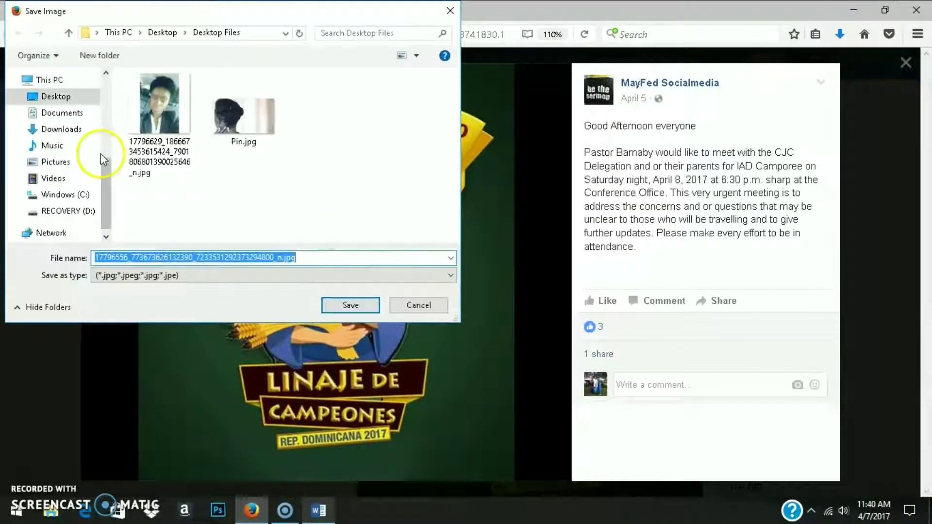
left_click(51, 98)
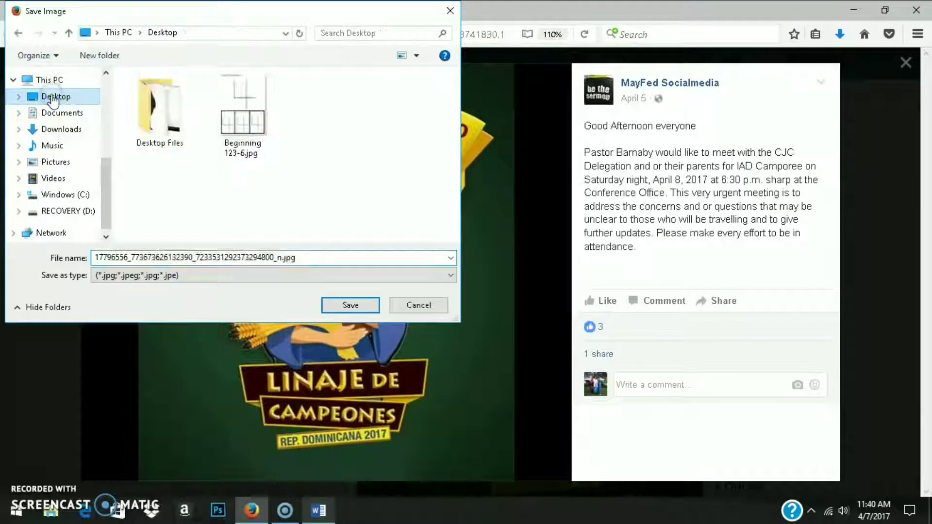
double_click(165, 134)
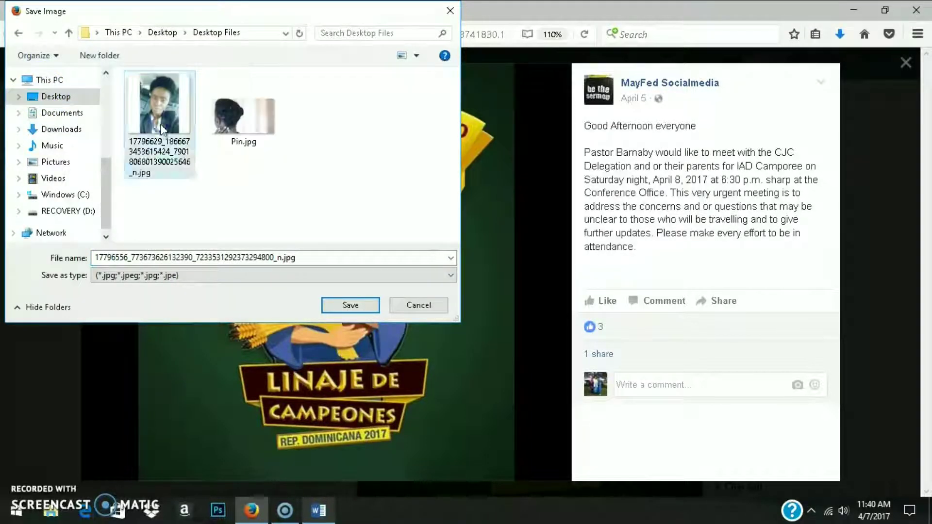
left_click(304, 259)
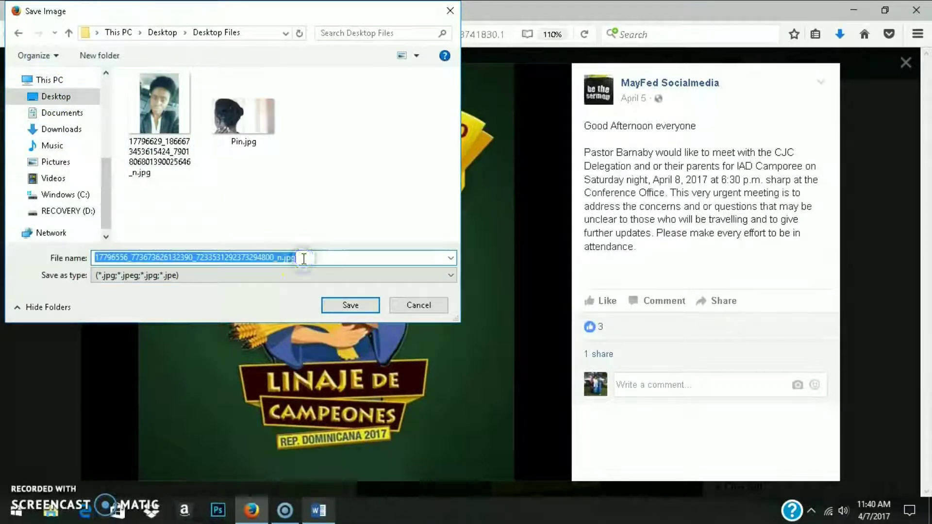
key("BackSpace")
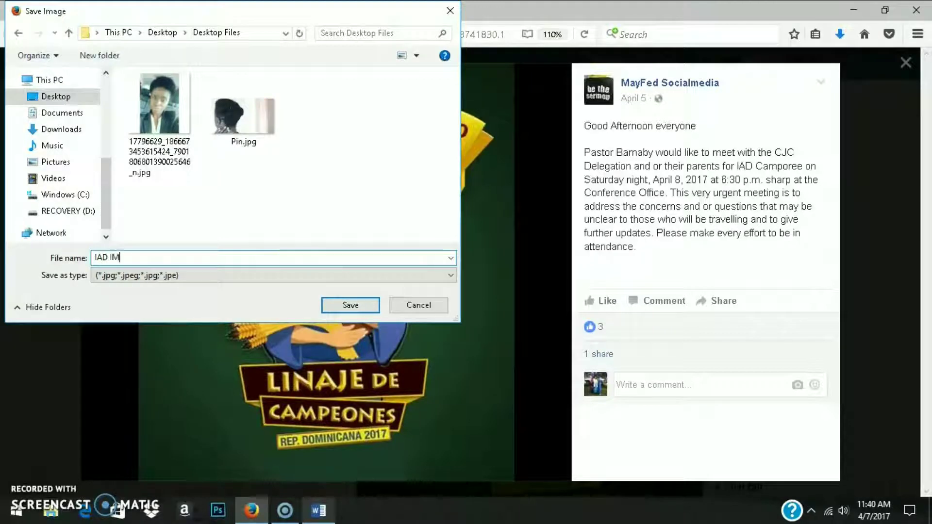
left_click(341, 305)
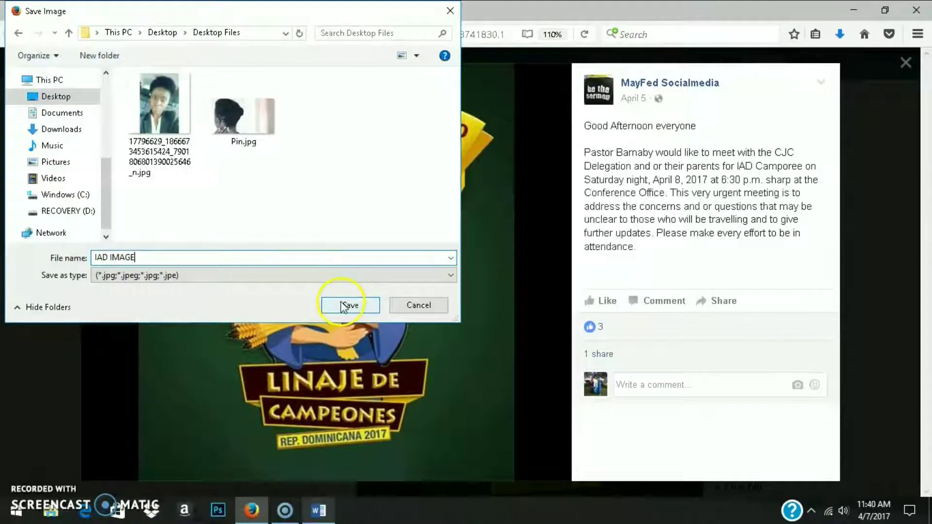
Upload IAD IMAGE.jpg from the computer through the campaign's image library.
left_click(261, 17)
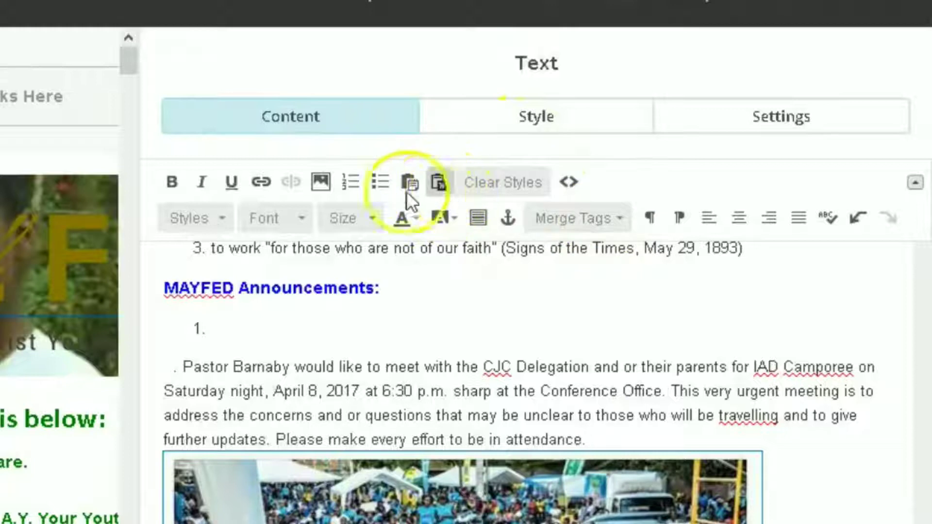
left_click(325, 182)
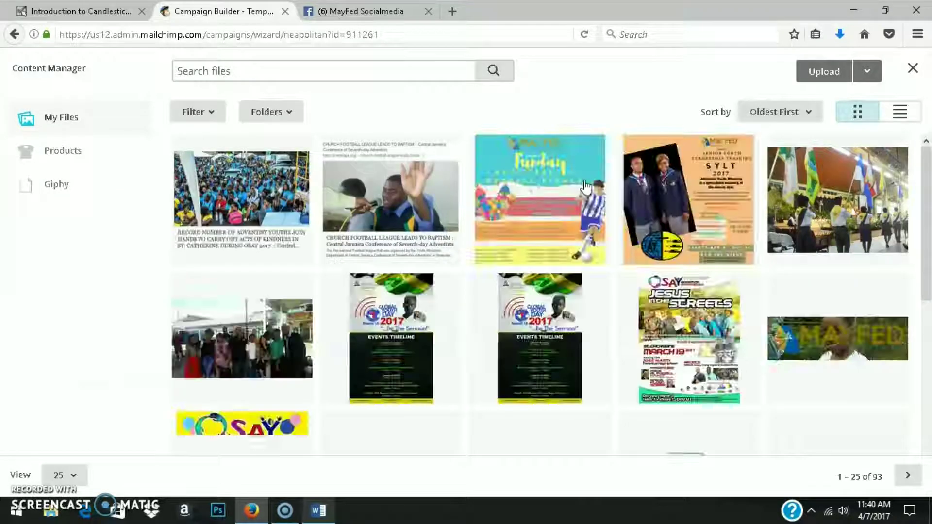
left_click(833, 74)
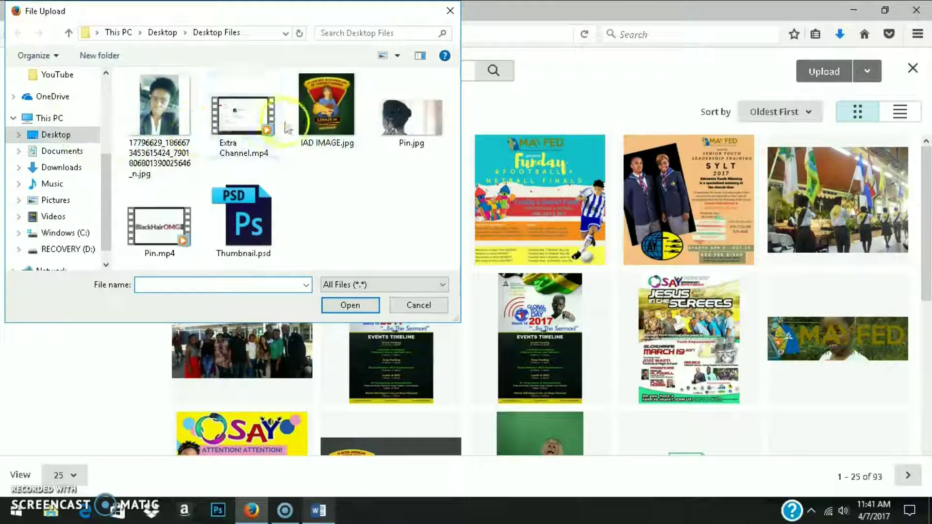
left_click(338, 124)
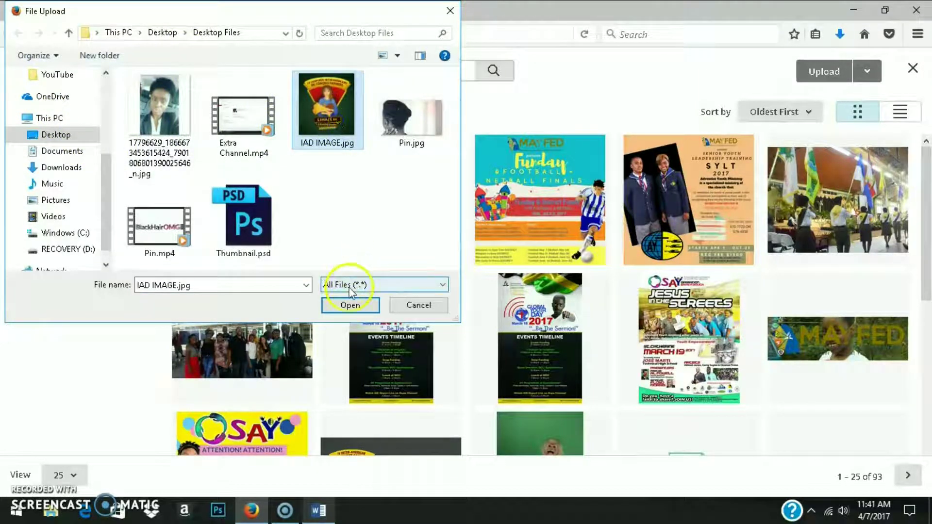
left_click(345, 305)
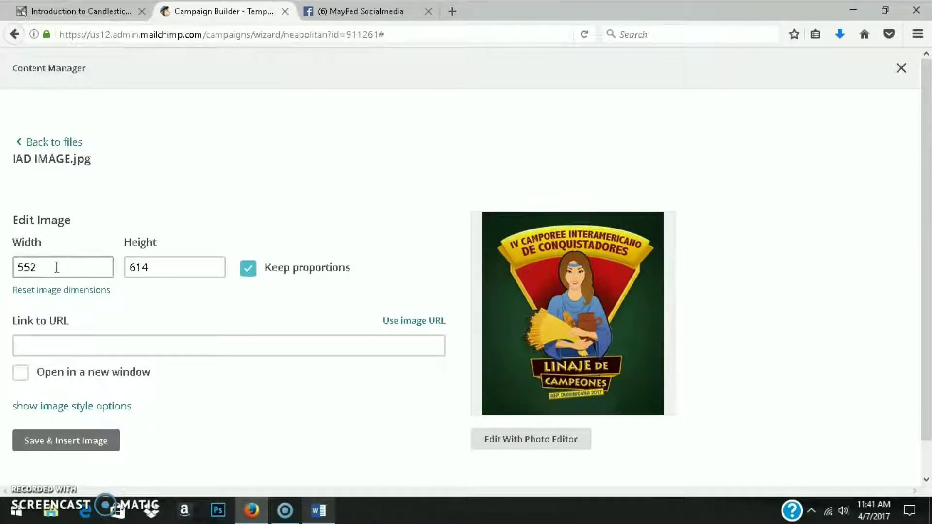
Change the IAD IMAGE.jpg poster width from 552 to 500, keeping proportions, and insert it below the meeting announcement.
left_click_drag(57, 267, 18, 268)
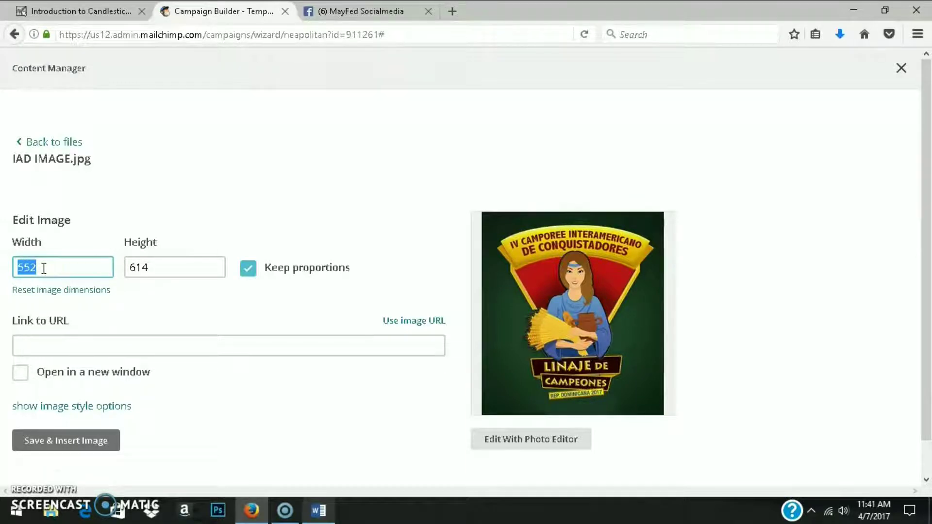
type("500")
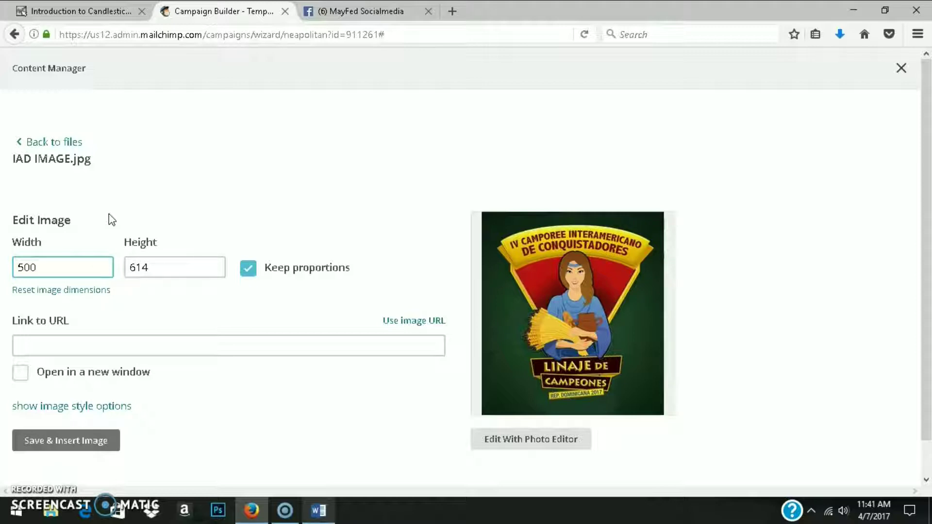
left_click(45, 262)
left_click(40, 265)
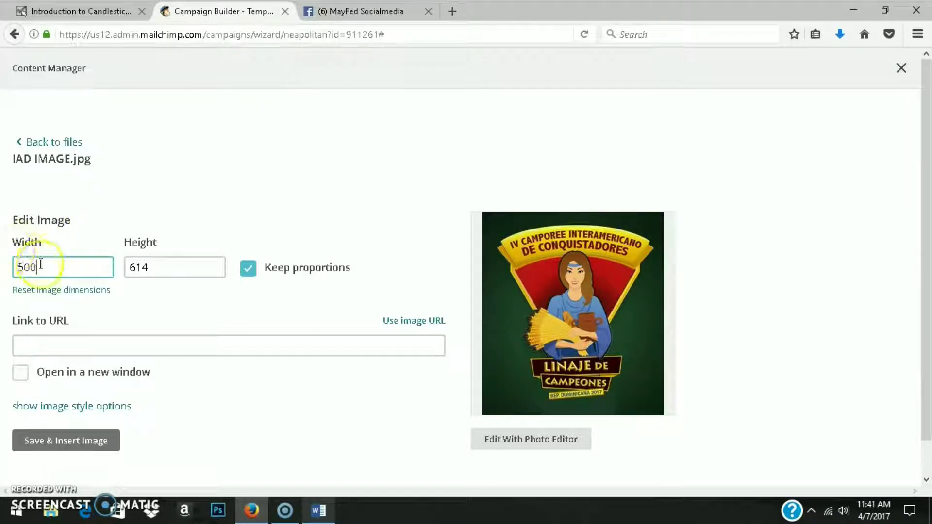
left_click(67, 442)
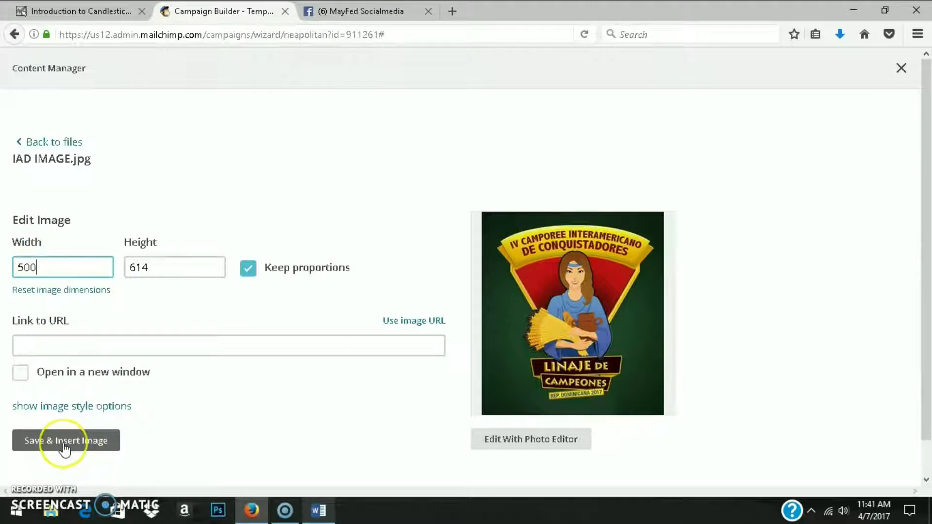
left_click(43, 444)
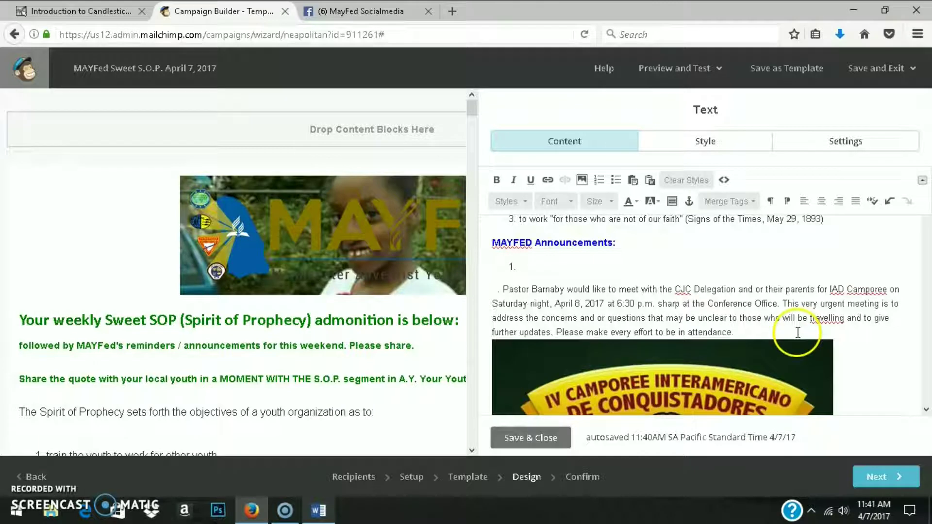
left_click(827, 297)
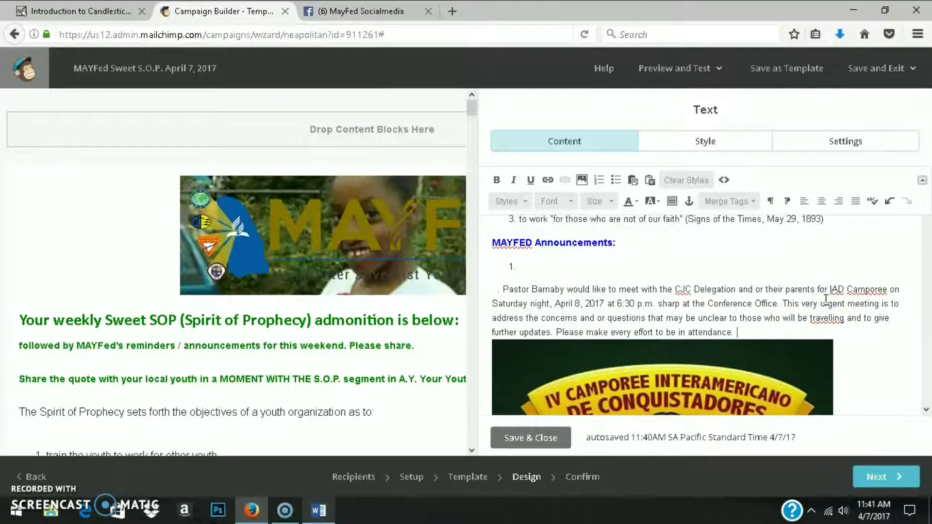
scroll(828, 305, "down", 5)
scroll(828, 305, "up", 5)
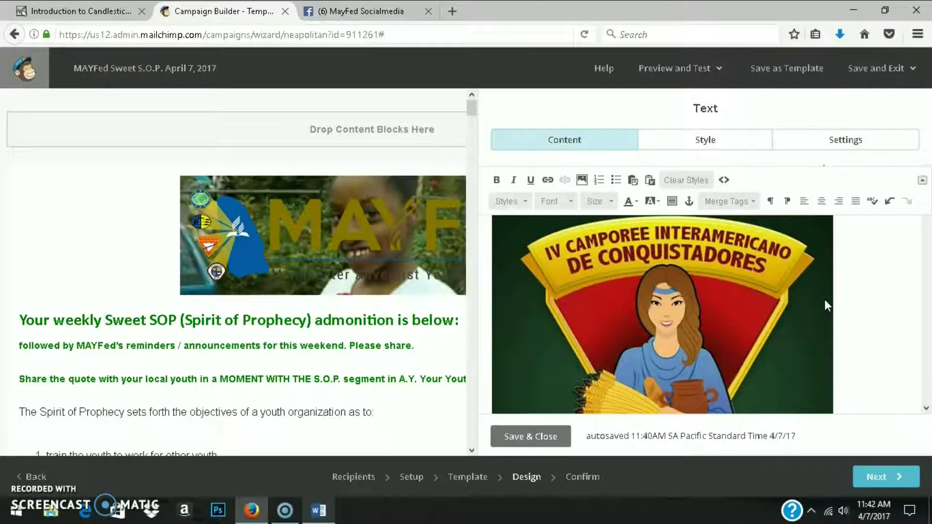
scroll(825, 303, "down", 5)
scroll(825, 303, "up", 5)
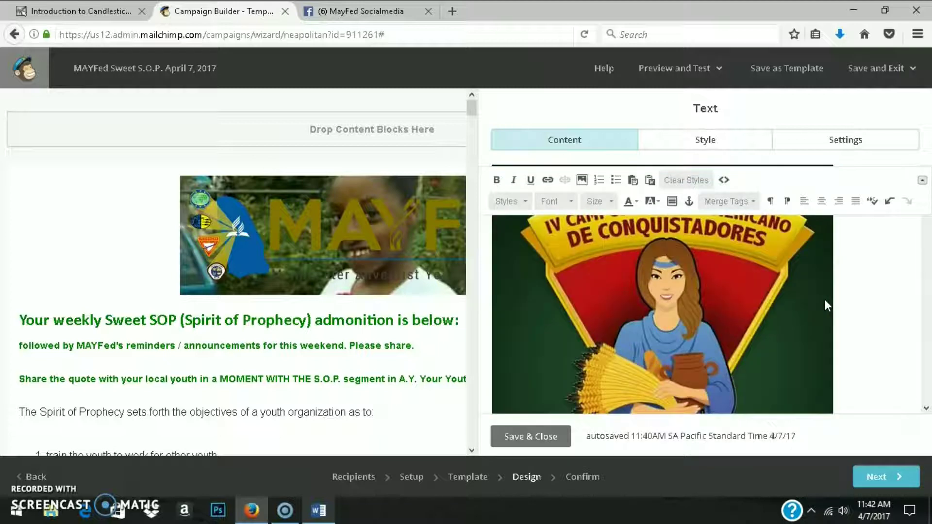
left_click(863, 402)
scroll(864, 402, "down", 3)
left_click(826, 389)
scroll(826, 389, "down", 5)
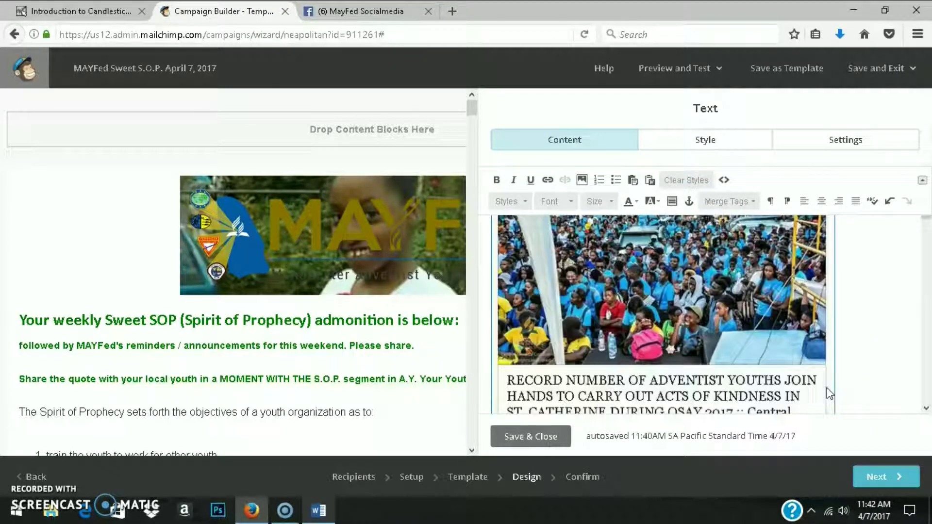
scroll(829, 393, "up", 10)
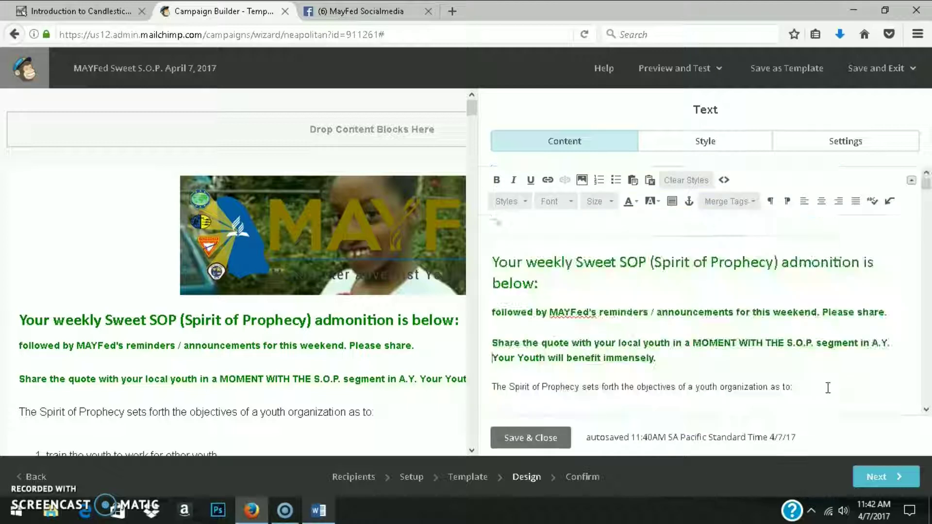
Remove the stray period and type 'COMING SOON- Honours Day May 21, 2017 and Pathfinder / Adventurer Rally June 4, 2017'.
scroll(828, 388, "down", 3)
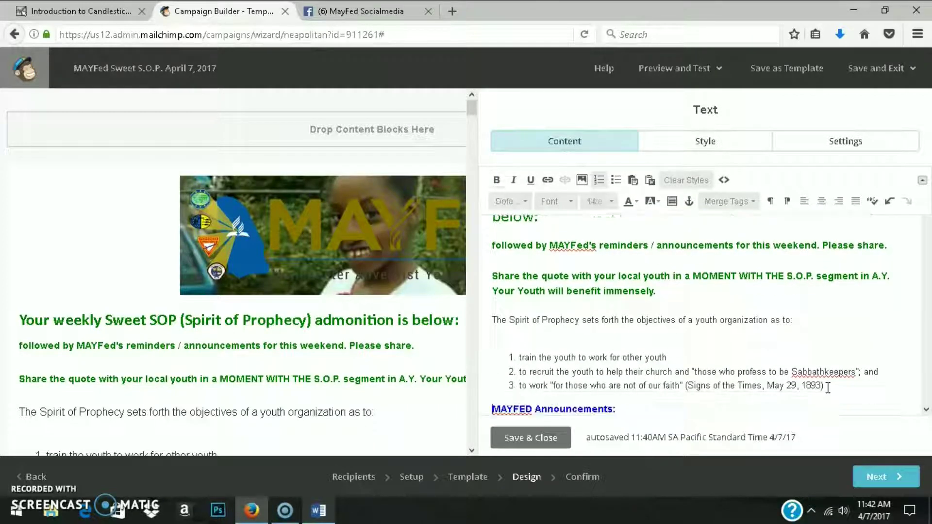
scroll(828, 388, "down", 3)
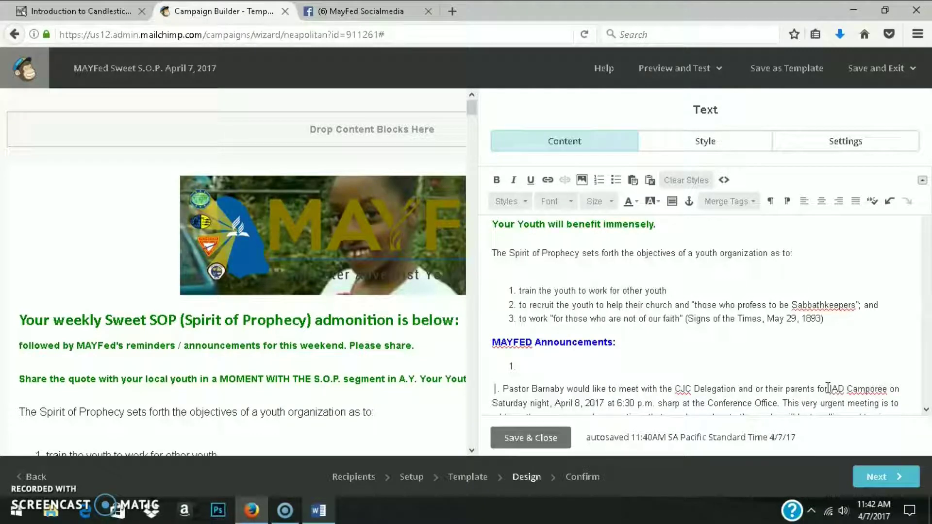
key("Delete")
key("Delete")
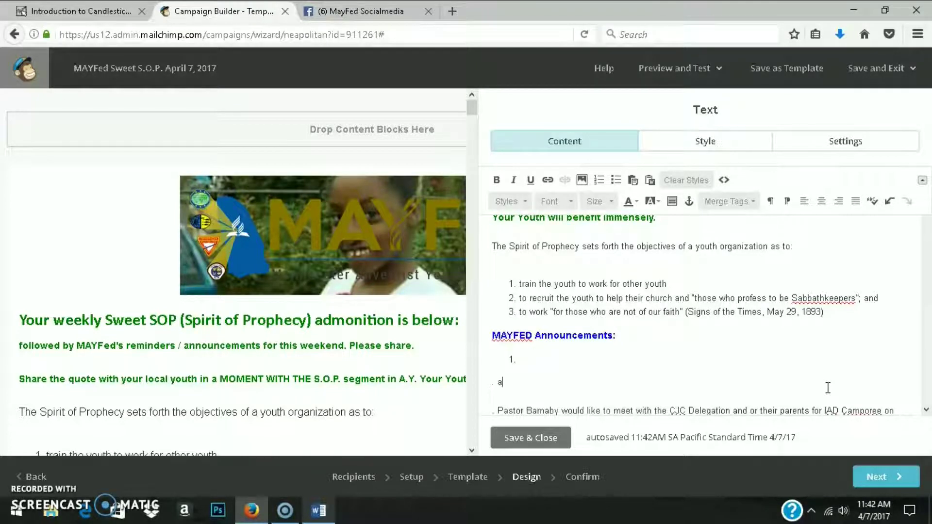
type("ttentio")
key("BackSpace")
key("BackSpace")
key("BackSpace")
key("BackSpace")
type("com")
key("BackSpace")
key("BackSpace")
key("BackSpace")
type("COMING SOON")
type("- Honour")
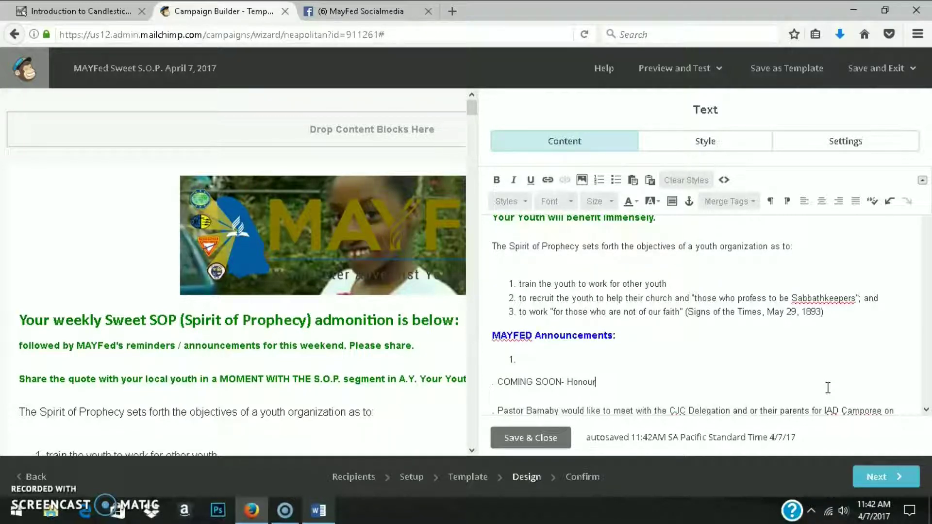
type("s Day May 21, 2017 ")
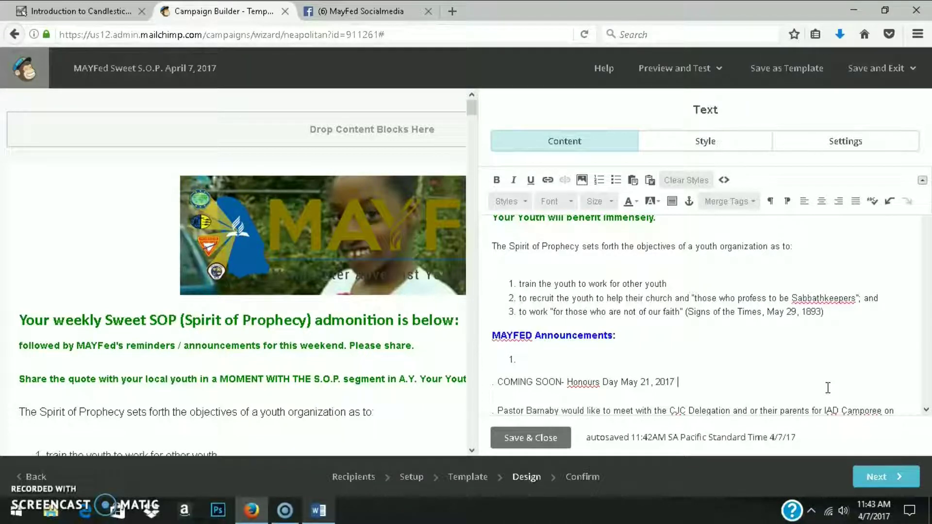
type("and")
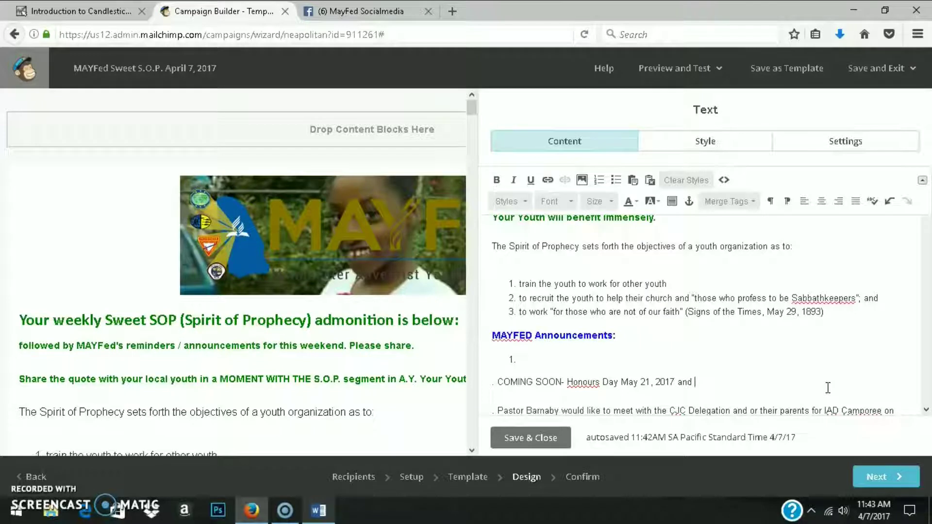
type(" Pathfinder /")
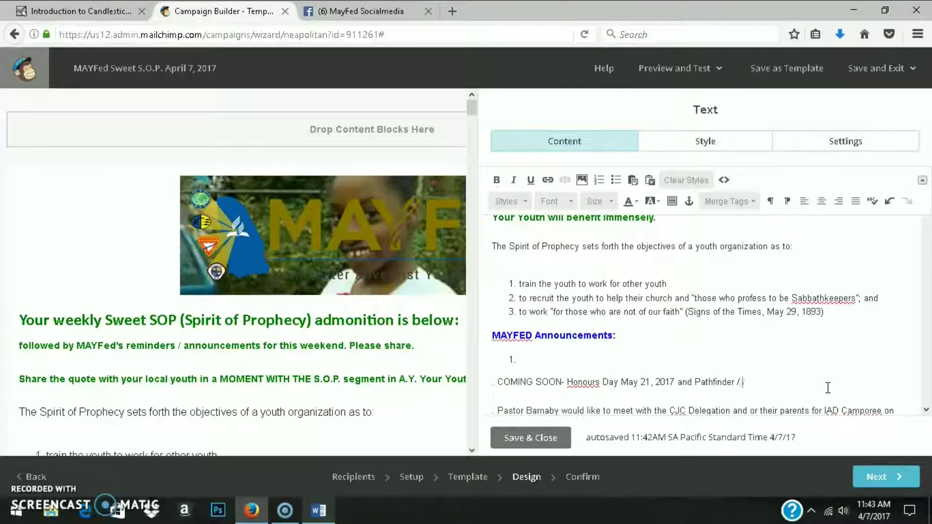
type(" Adventurer Rally")
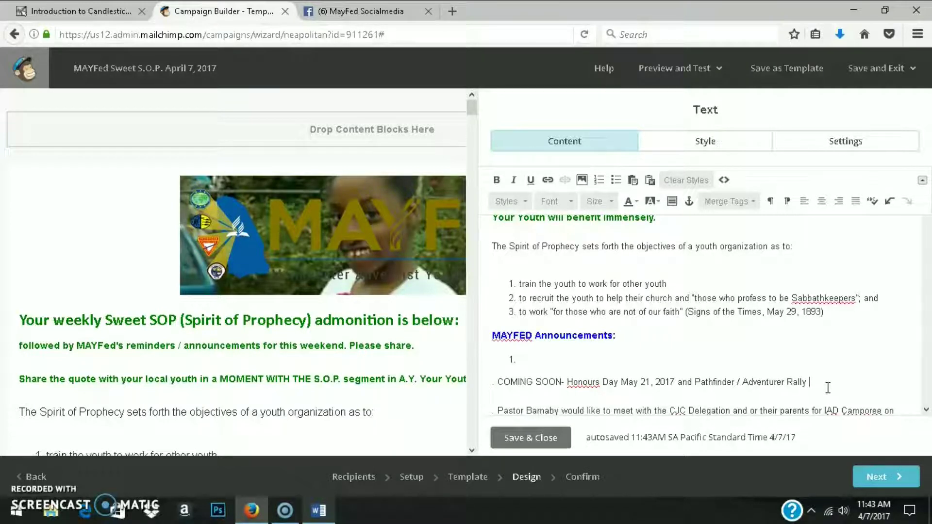
type(" June 4, 2017.")
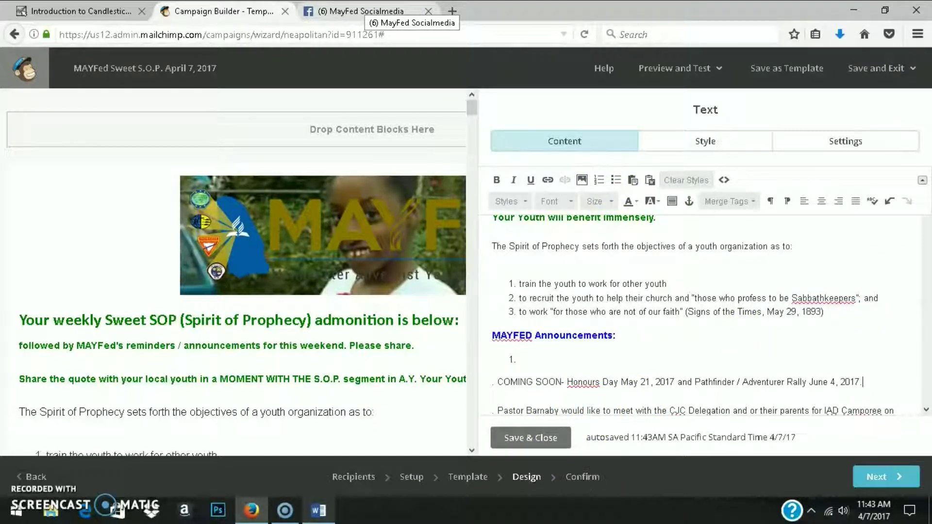
On the Facebook page, open the MayFed Socialmedia photos.
left_click(364, 11)
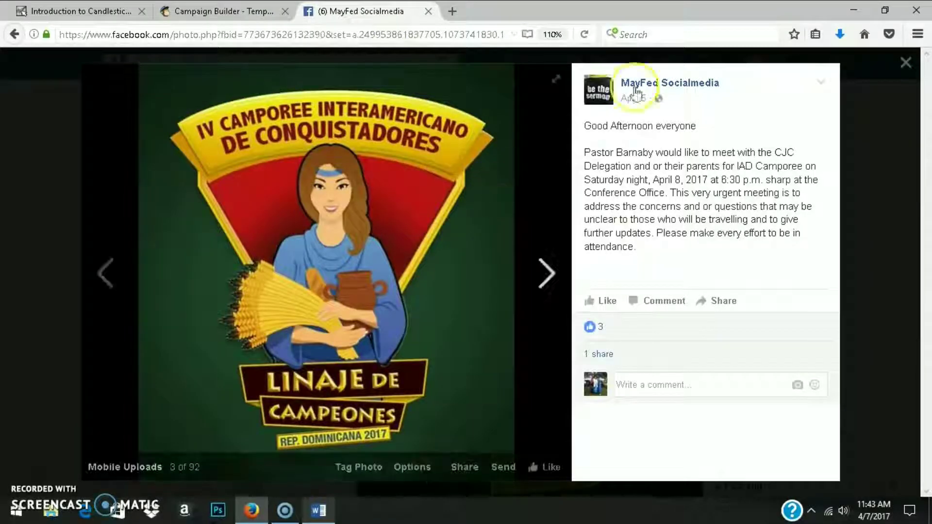
left_click(906, 63)
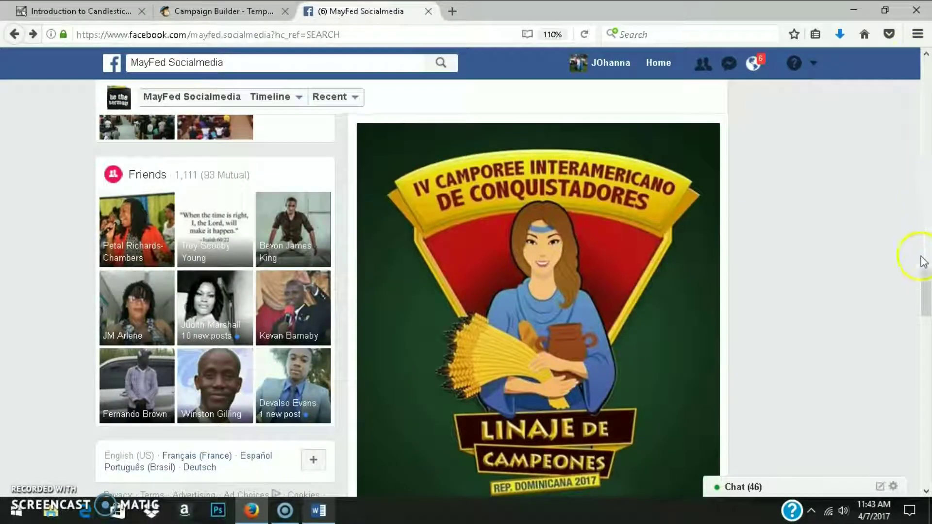
left_click_drag(922, 277, 925, 48)
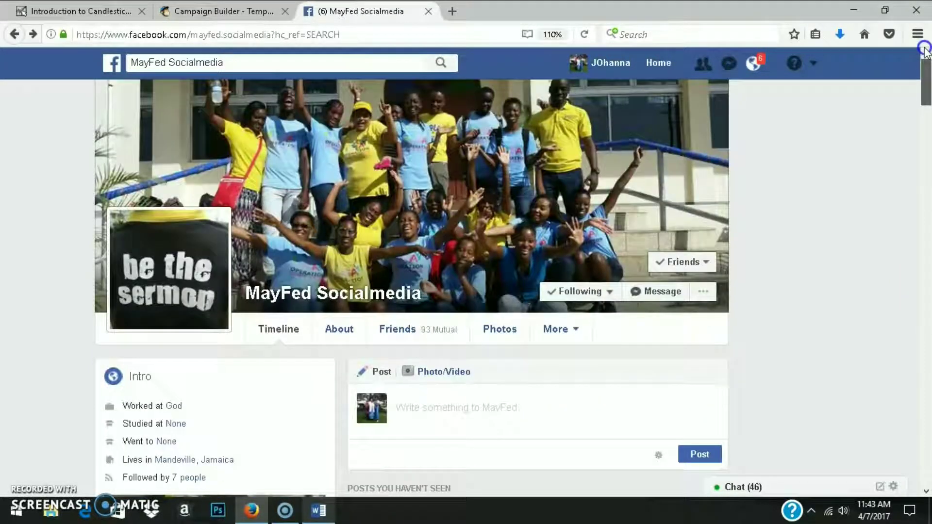
left_click(509, 320)
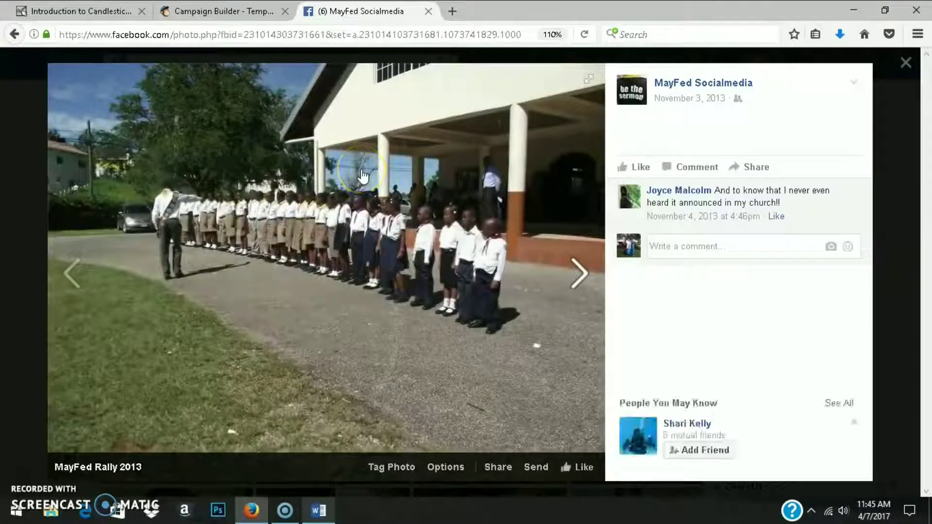
Save the MayFed Rally 2013 photo to Desktop Files as Pathfinder, then return to MailChimp.
right_click(364, 172)
left_click(405, 229)
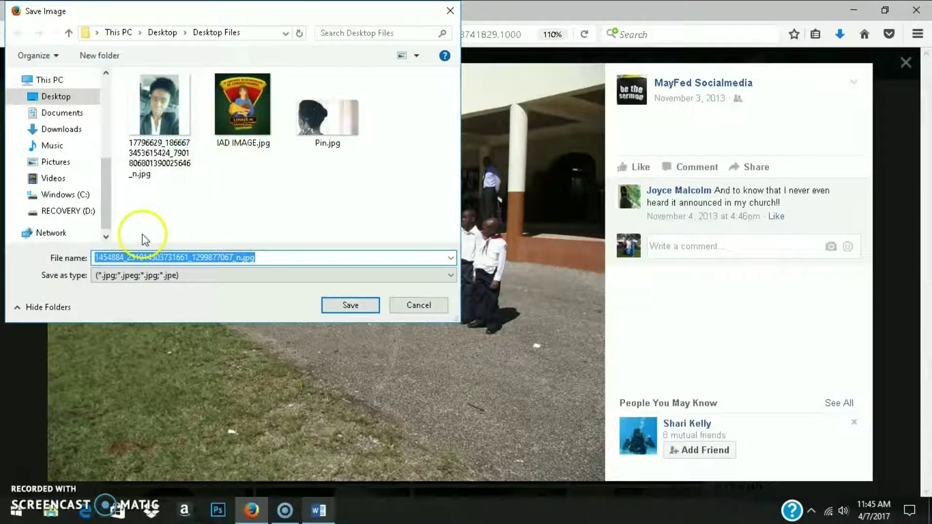
type("Pa")
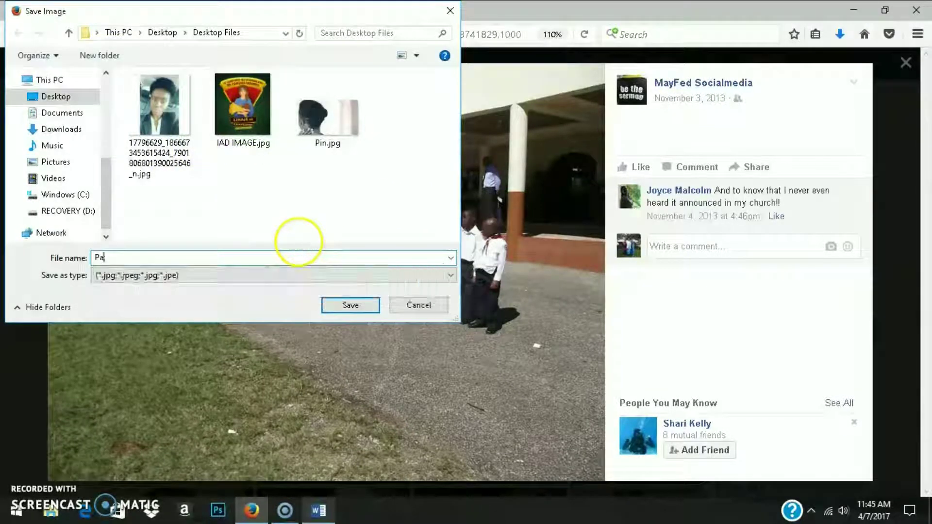
type("thfinder")
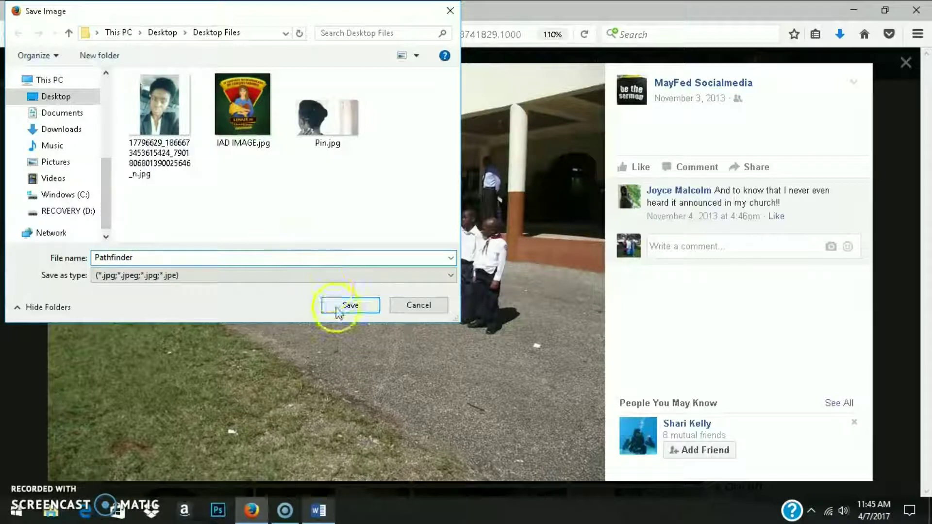
left_click(355, 305)
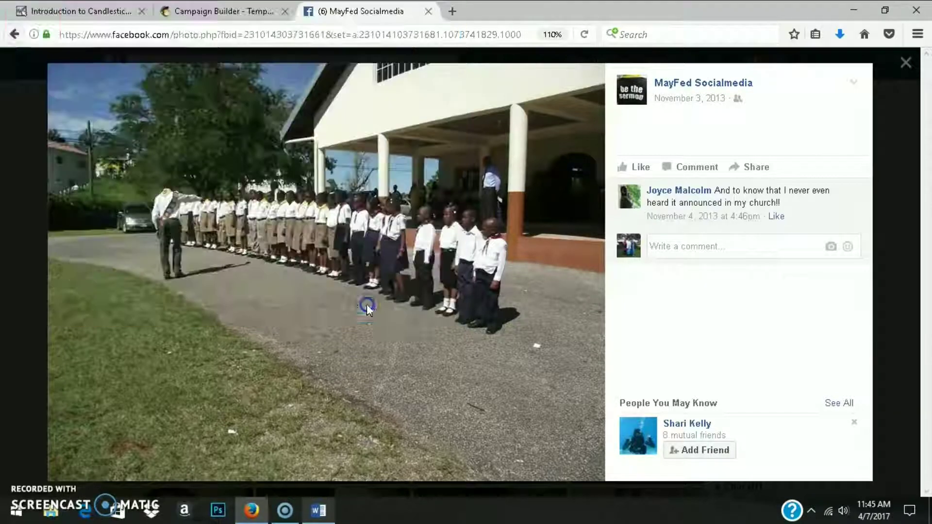
left_click(209, 11)
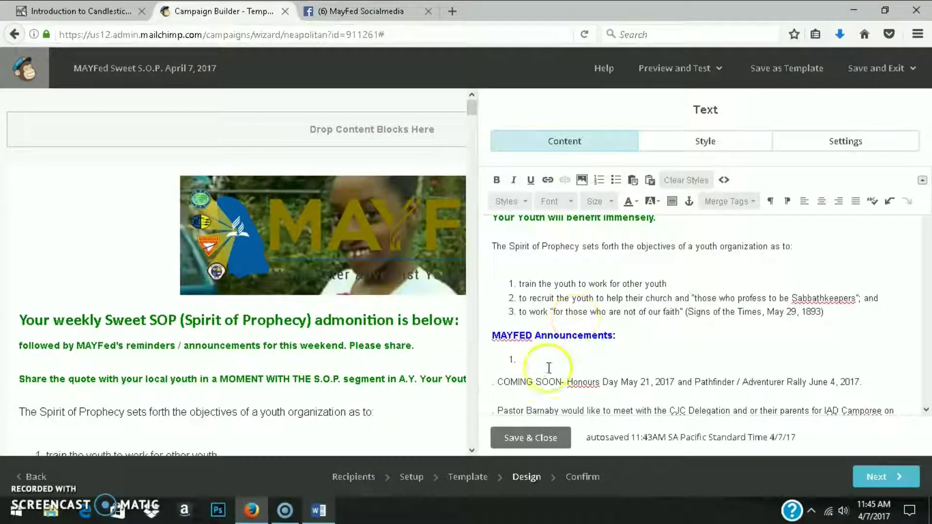
Upload Pathfinder.jpg as a new image at the spot after the COMING SOON line.
left_click(876, 385)
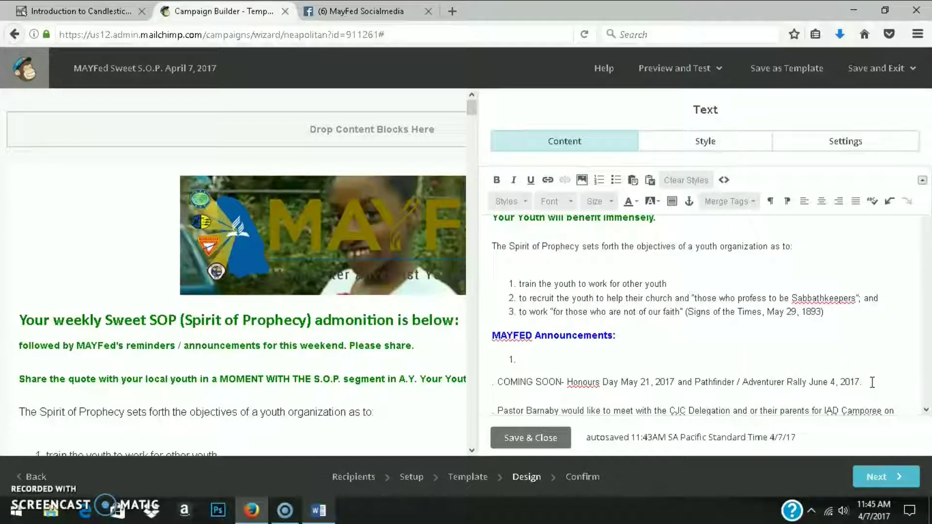
left_click(583, 180)
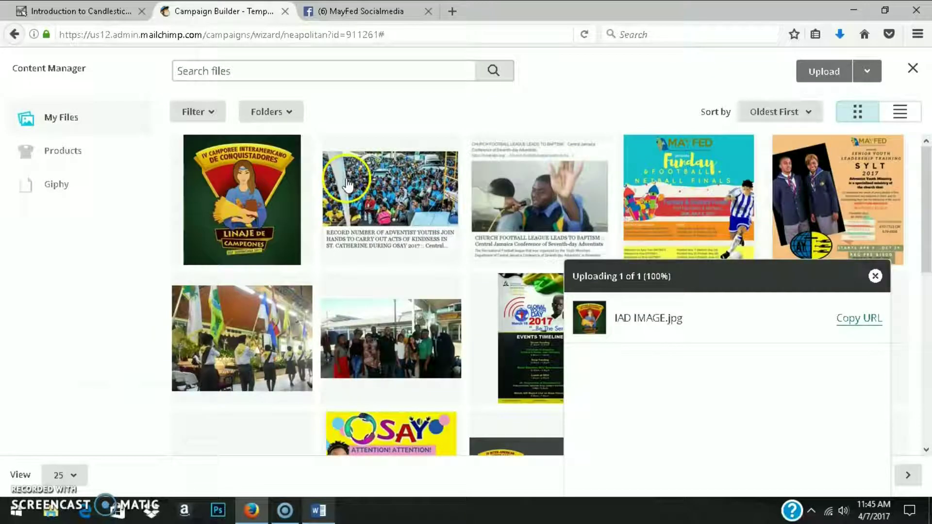
left_click(820, 73)
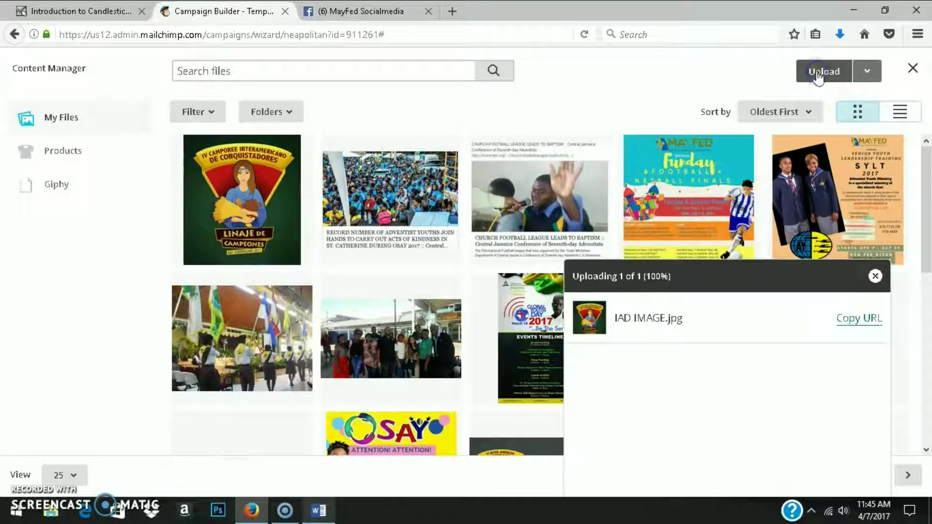
left_click(420, 125)
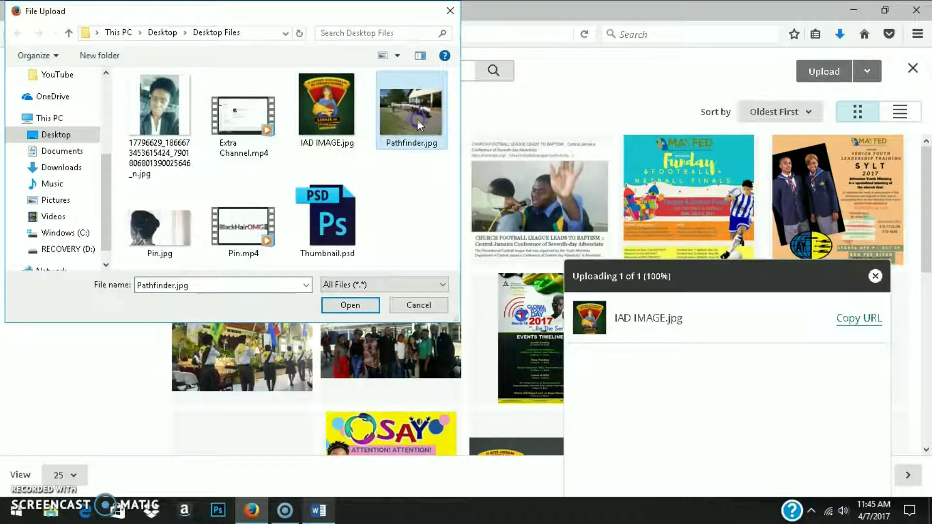
left_click(345, 306)
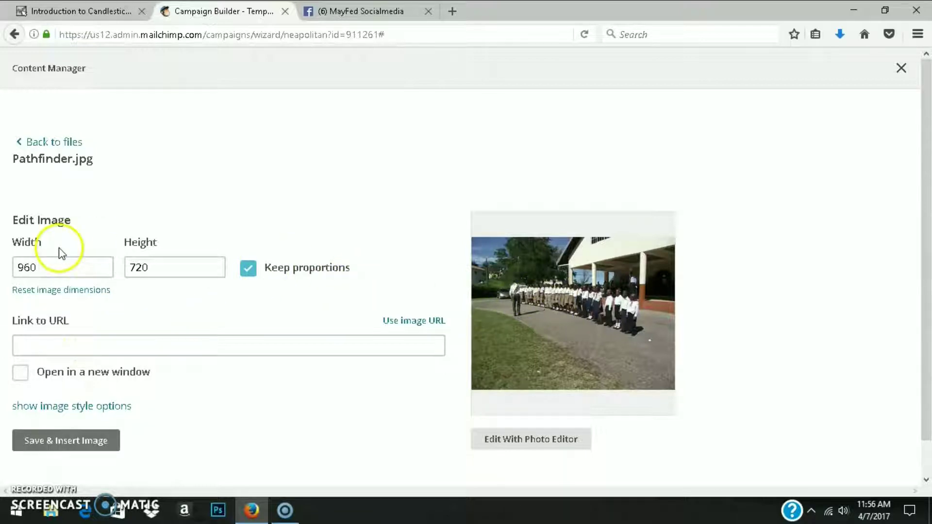
Resize the Pathfinder photo from 960 to 500 wide (375 high) and insert it.
double_click(64, 267)
type("500")
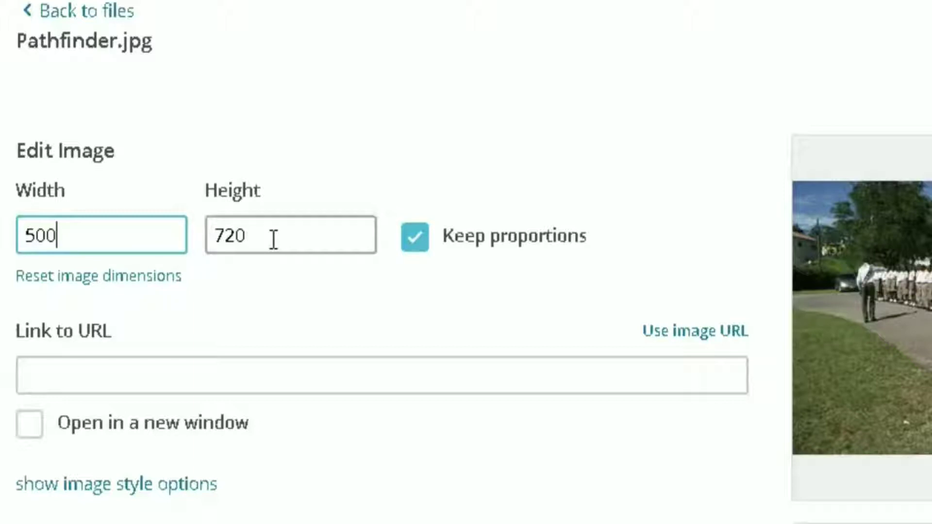
left_click(255, 235)
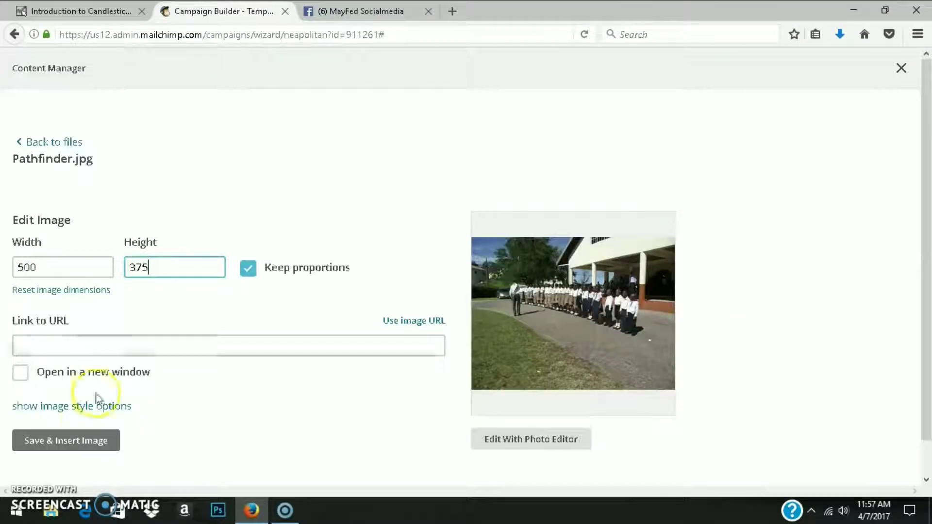
left_click(52, 443)
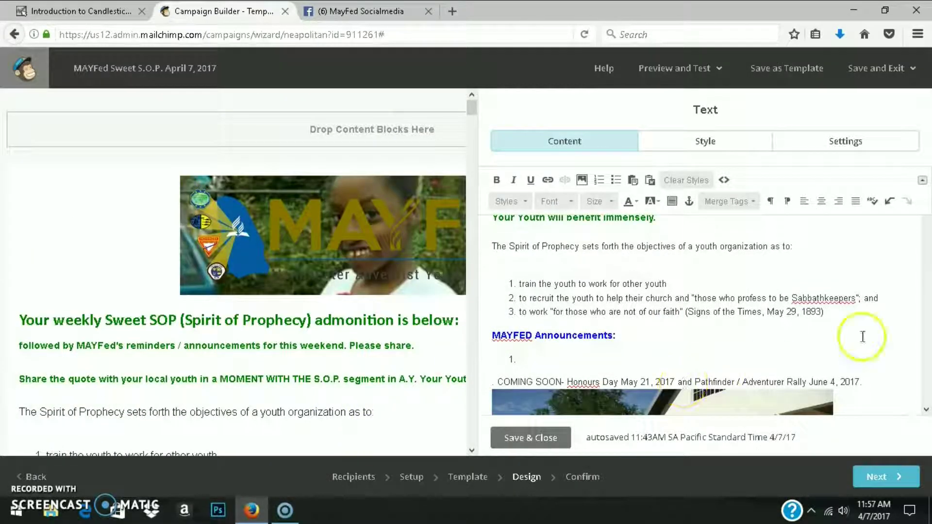
Scroll through the text block to check the inserted images, then continue to the Confirm step.
left_click(926, 411)
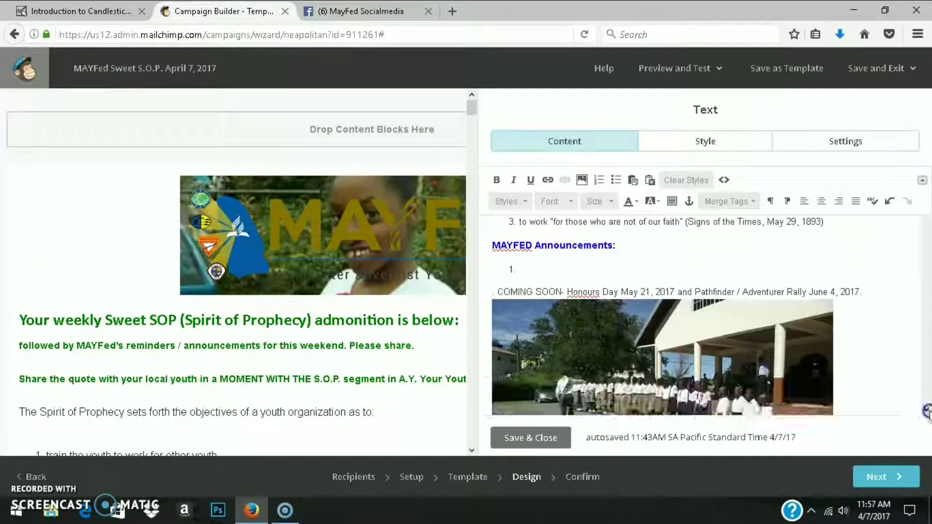
left_click(926, 411)
left_click(926, 411)
left_click(927, 412)
left_click(927, 411)
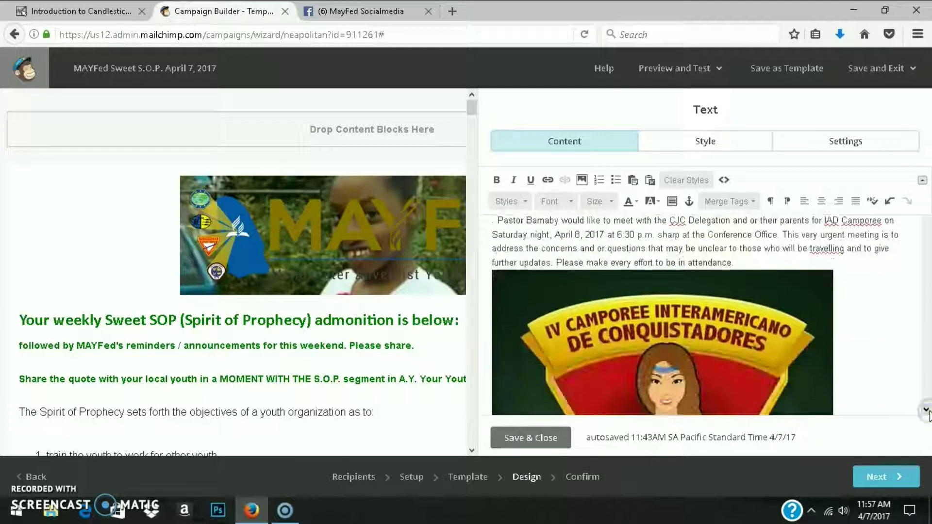
left_click(927, 411)
left_click(927, 411)
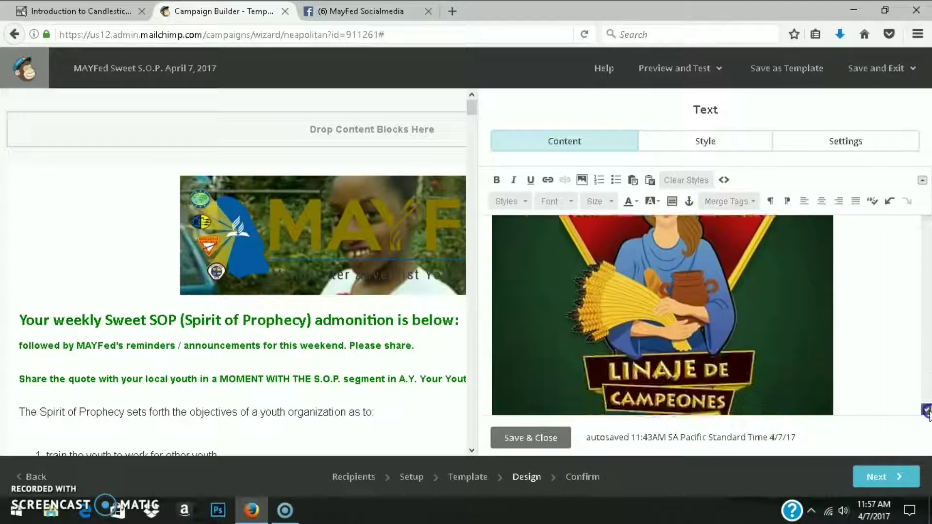
left_click(927, 411)
left_click(927, 411)
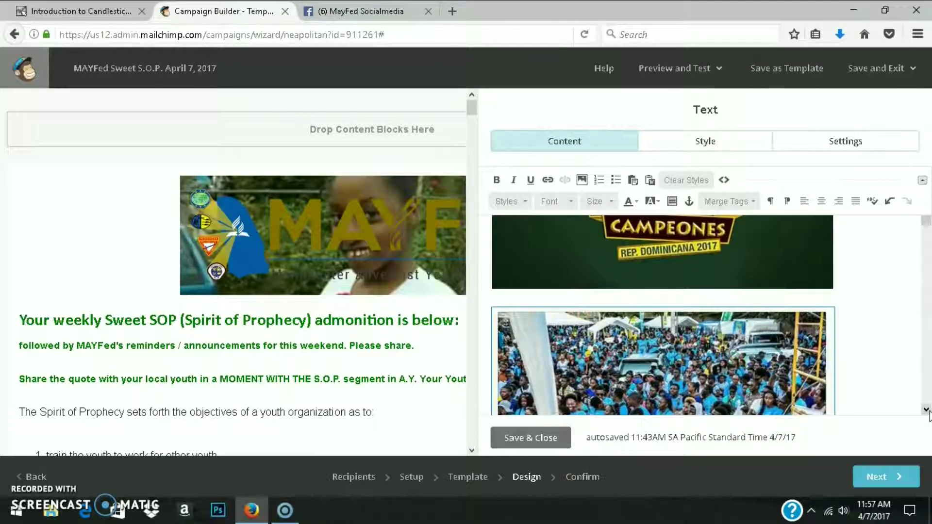
left_click(927, 411)
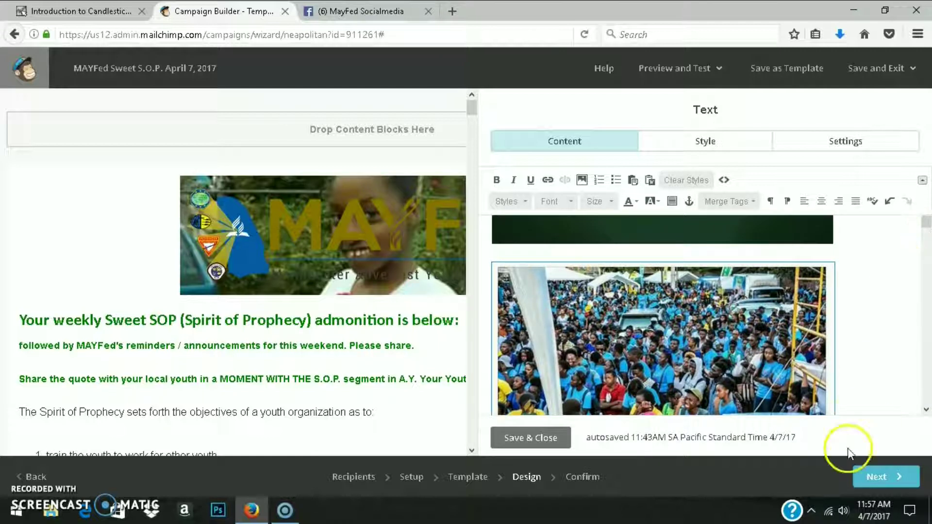
left_click(872, 481)
Launch the campaign with Send, confirming Send Now for the 259 MAYFed General subscribers.
left_click(888, 476)
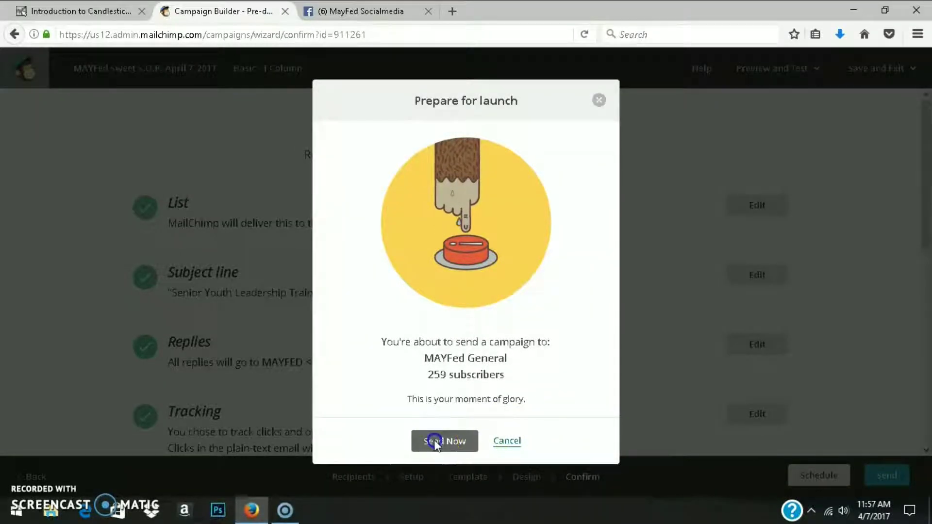
left_click(435, 441)
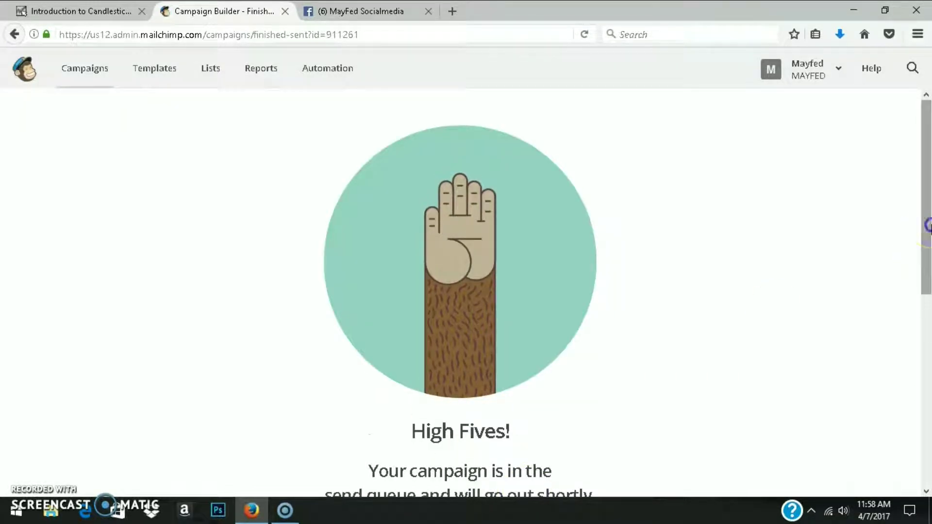
scroll(928, 251, "down", 2)
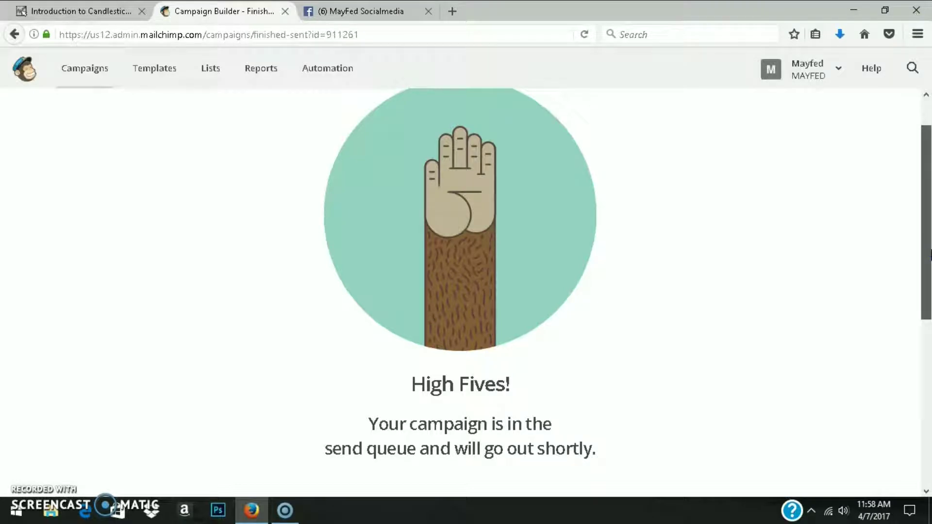
left_click(928, 251)
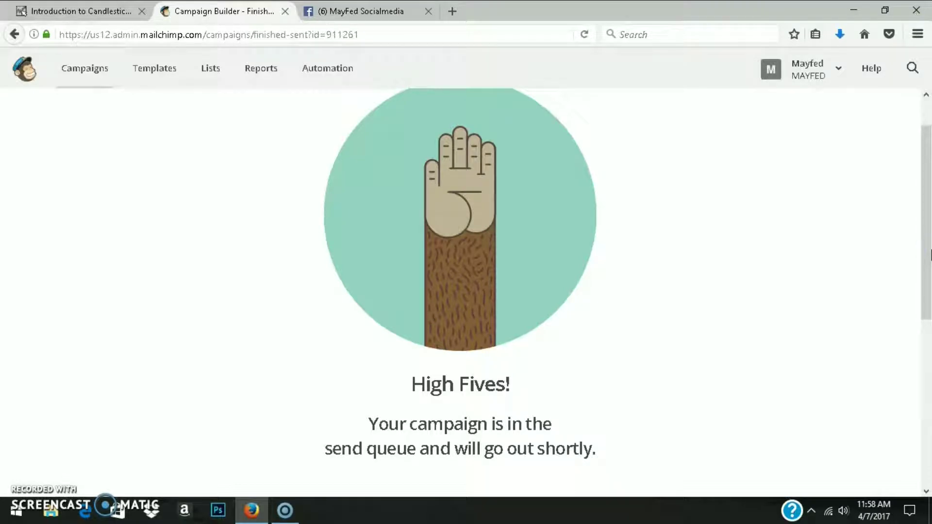